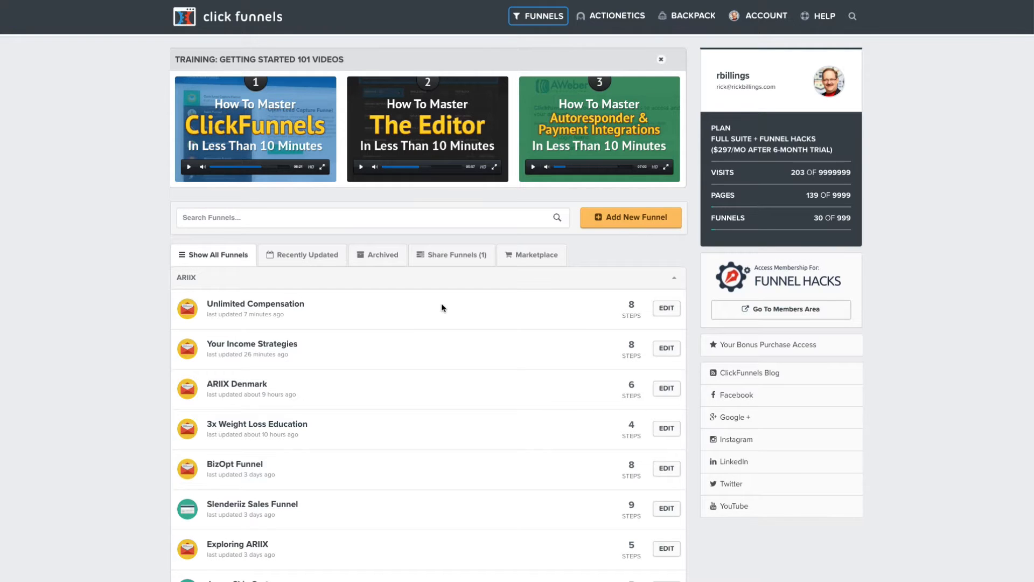
# Open the account's custom domains settings to review the existing domains
pyautogui.click(760, 17)
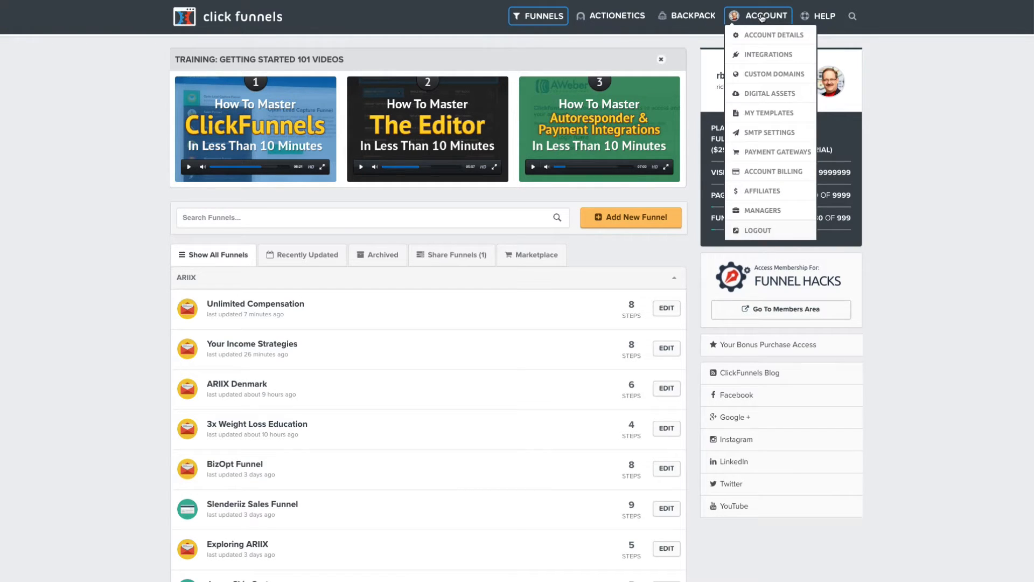
pyautogui.click(765, 77)
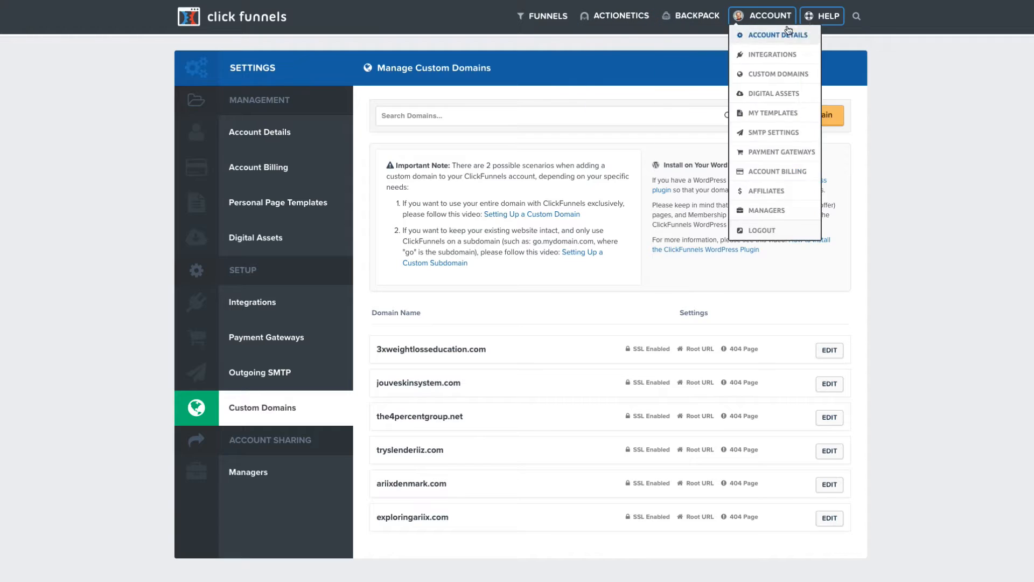
pyautogui.moveTo(820, 23)
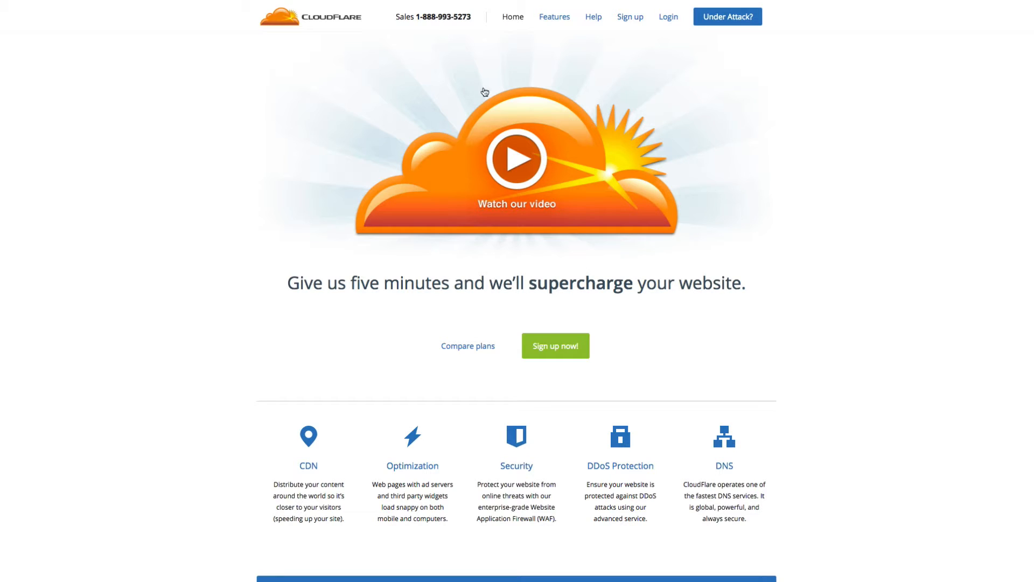
# Switch to CloudFlare, log in, and open the page for adding a new site
pyautogui.click(667, 24)
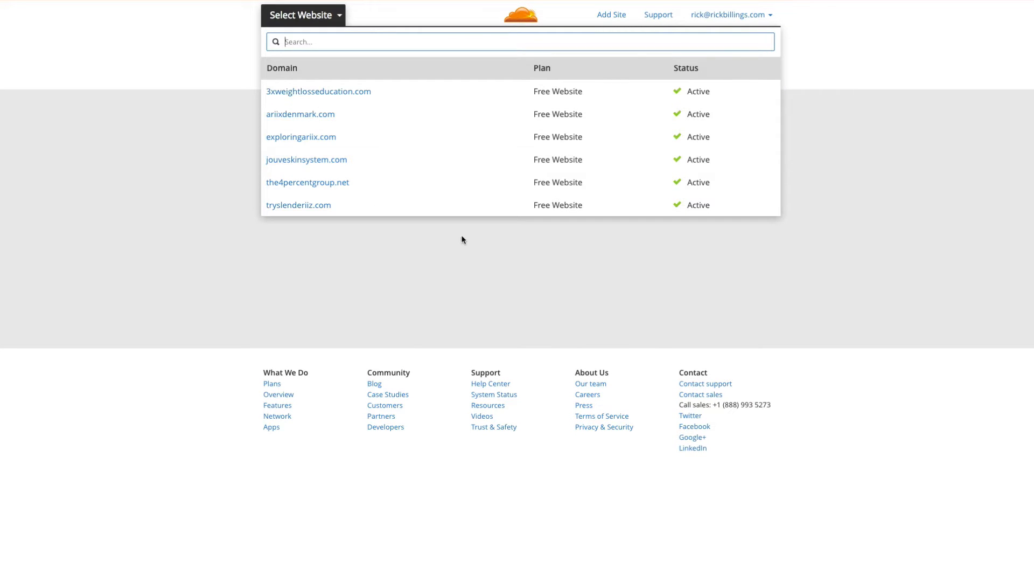
pyautogui.click(616, 16)
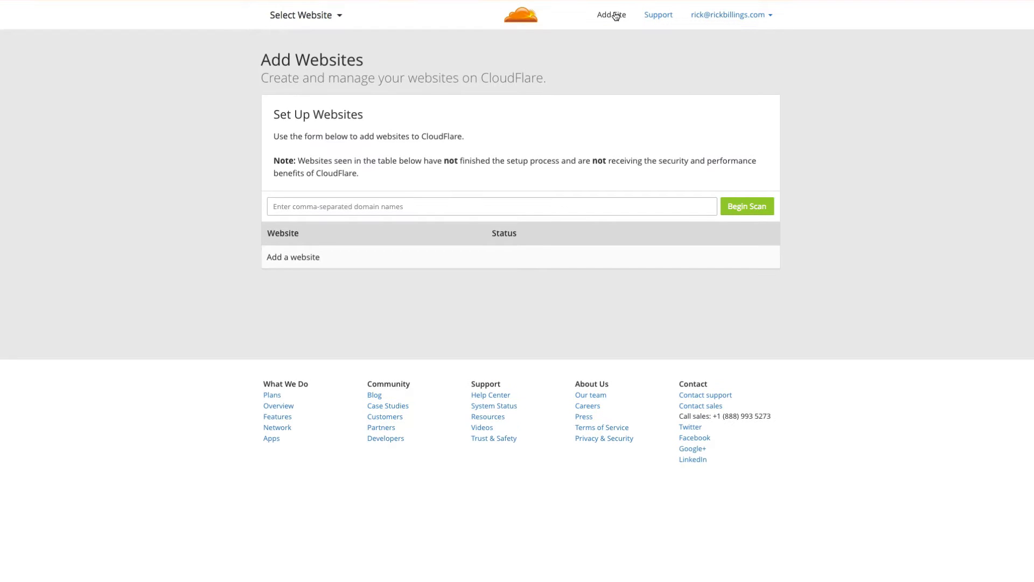
# Add the website unlimitedcompensation.com, scan its DNS records, and continue its setup
pyautogui.click(315, 207)
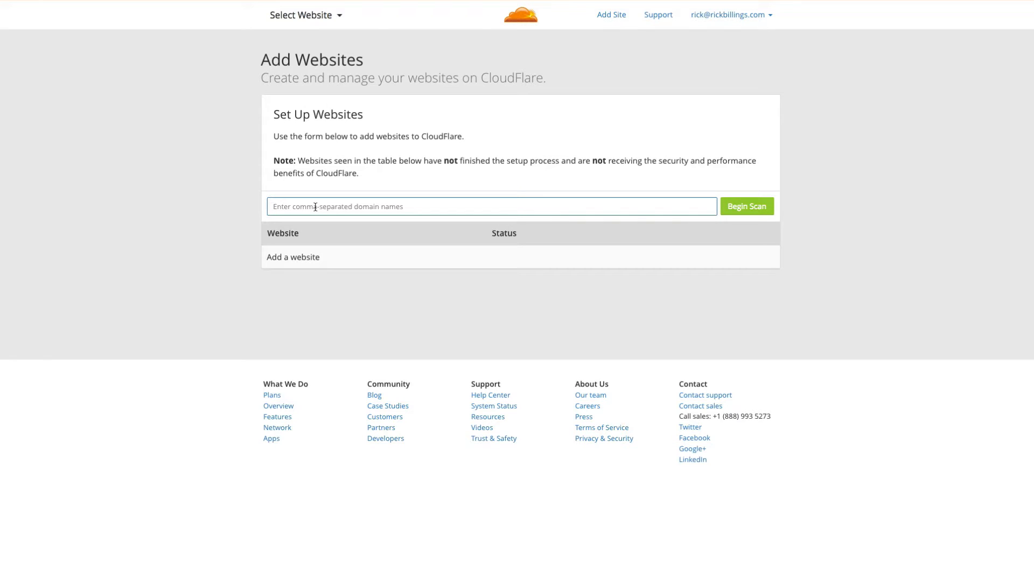
pyautogui.write('u')
pyautogui.press('BackSpace')
pyautogui.write('unlimitedcompens')
pyautogui.press('BackSpace')
pyautogui.write('Sa')
pyautogui.press('BackSpace')
pyautogui.press('BackSpace')
pyautogui.write('sation.com')
pyautogui.click(379, 218)
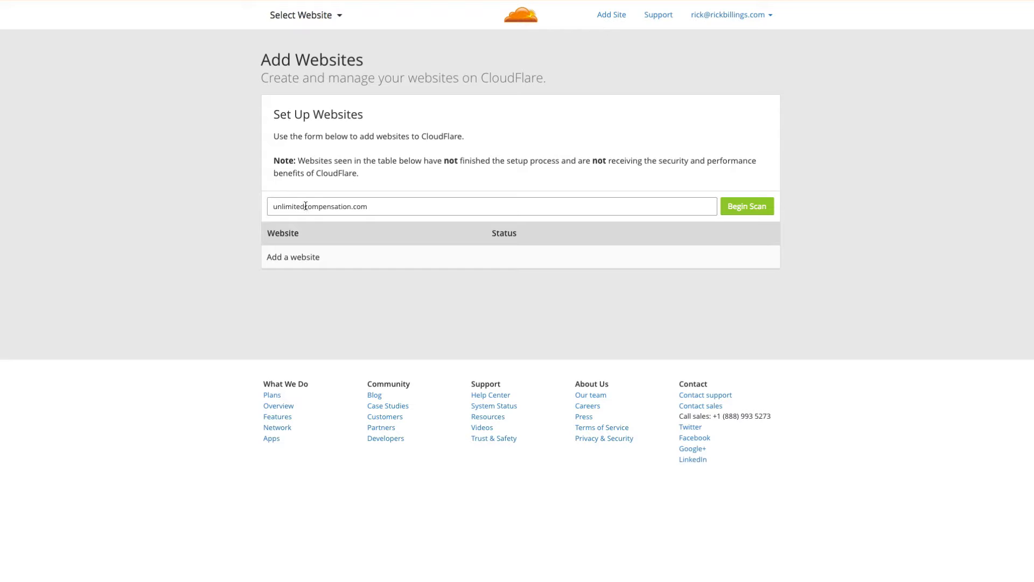
pyautogui.moveTo(306, 206); pyautogui.dragTo(351, 206)
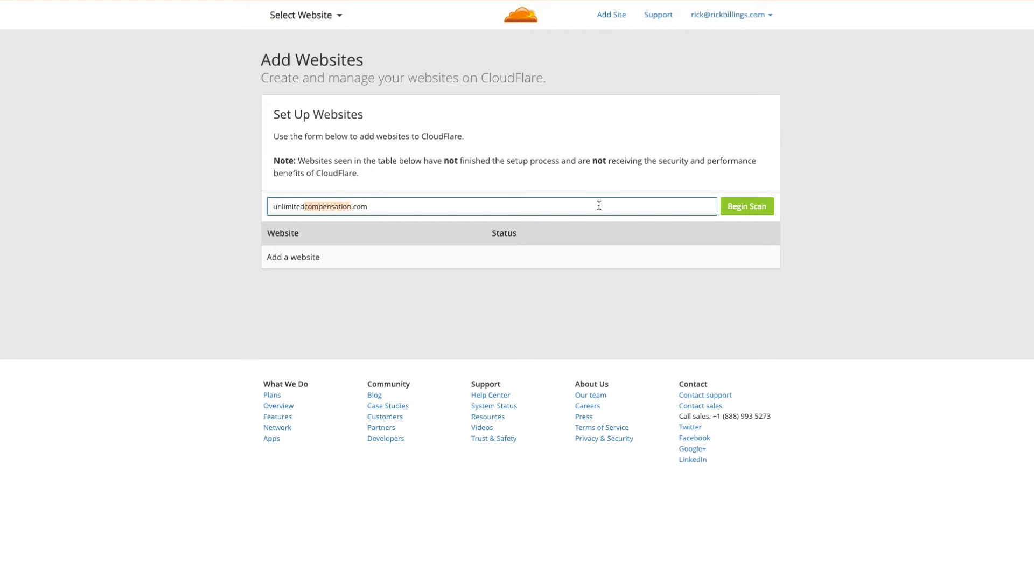
pyautogui.click(762, 211)
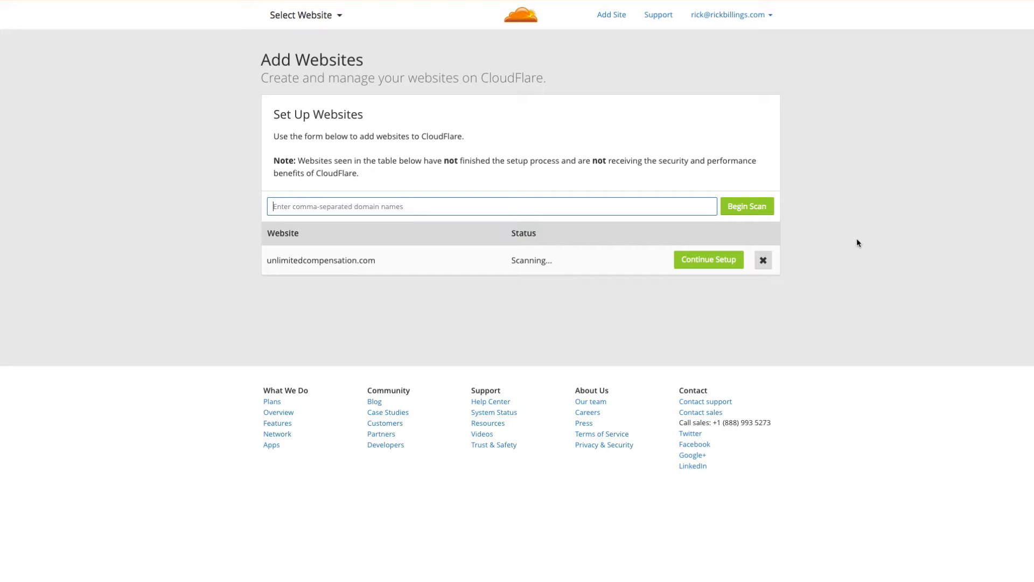
pyautogui.click(709, 263)
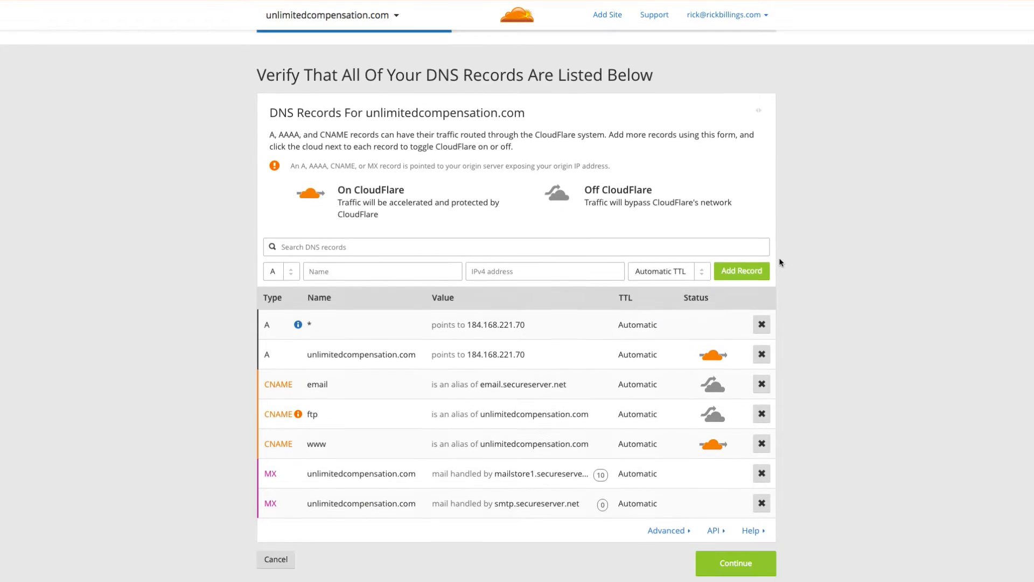
# Delete the wildcard A record, the root domain A record, and the www CNAME record of unlimitedcompensation.com
pyautogui.scroll(-1, 779, 263)
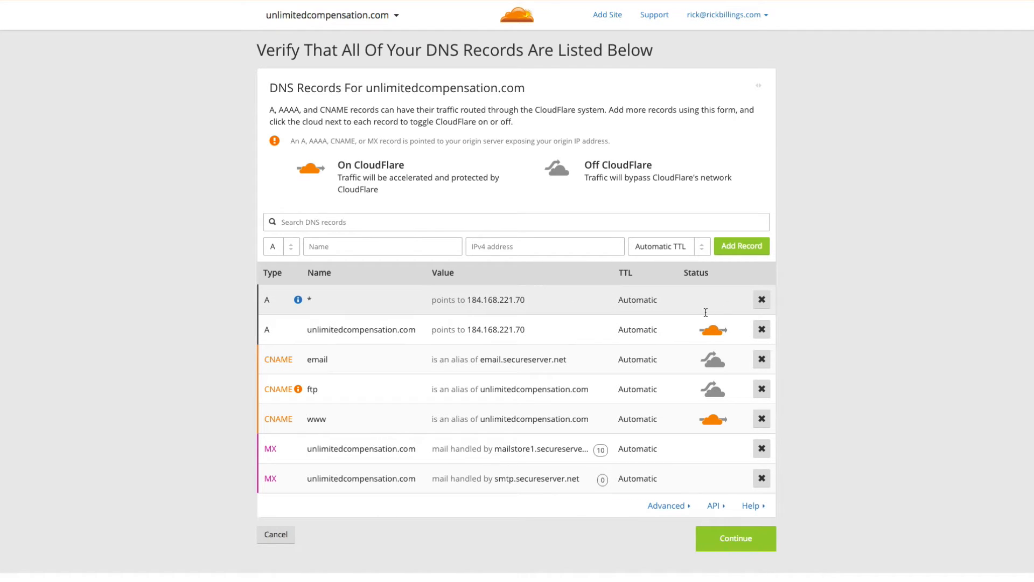
pyautogui.click(760, 302)
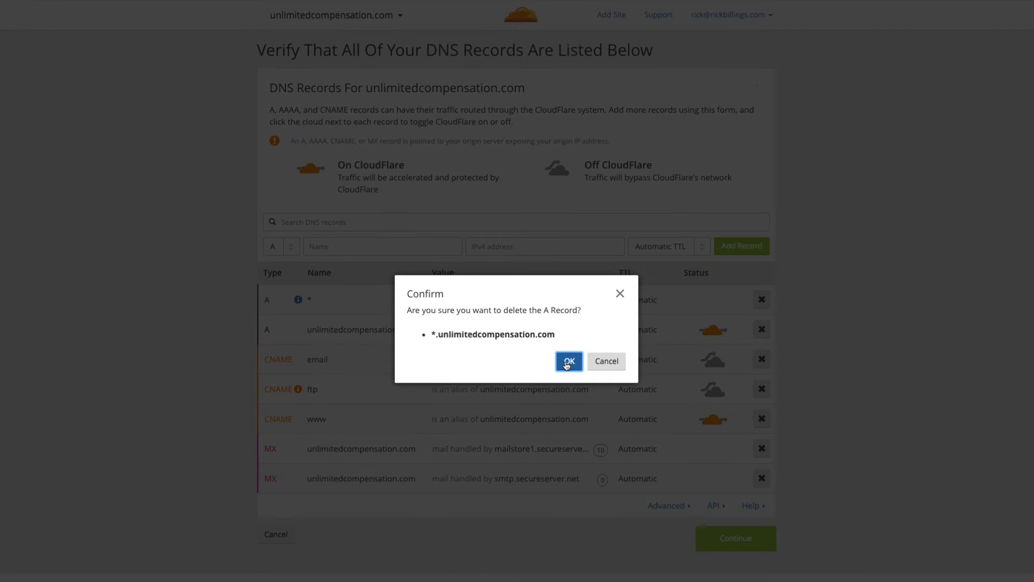
pyautogui.click(565, 355)
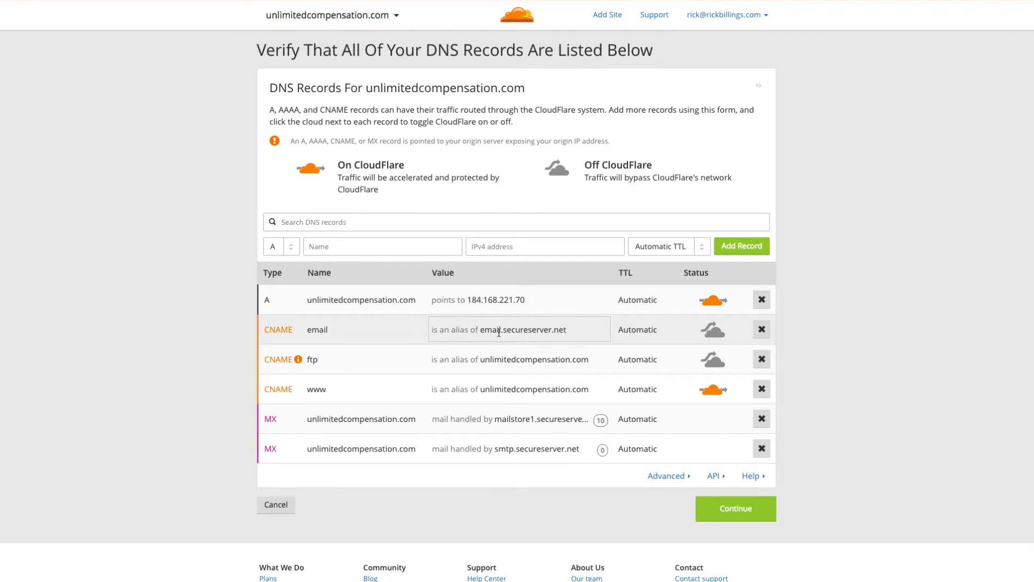
pyautogui.click(761, 299)
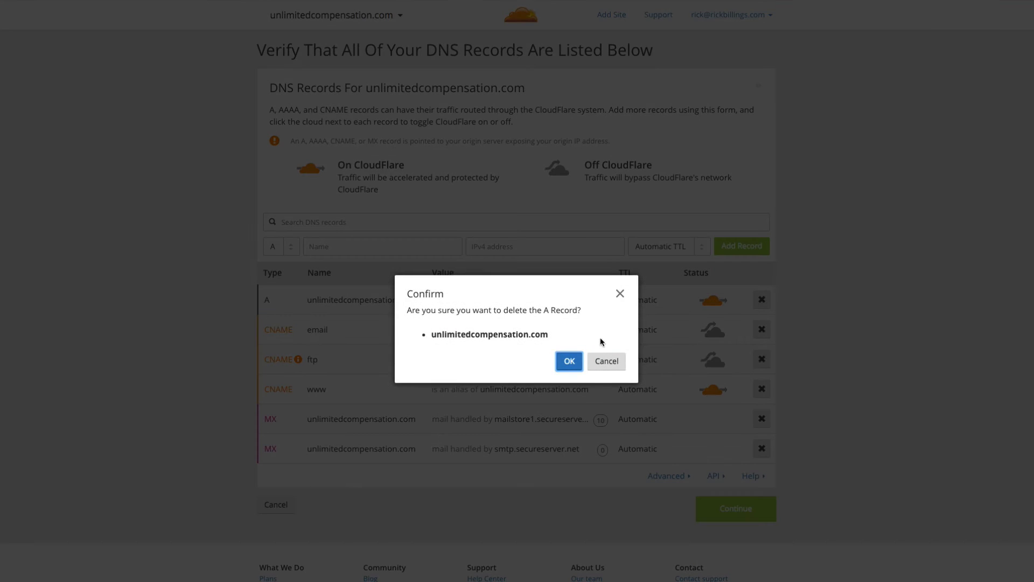
pyautogui.click(568, 359)
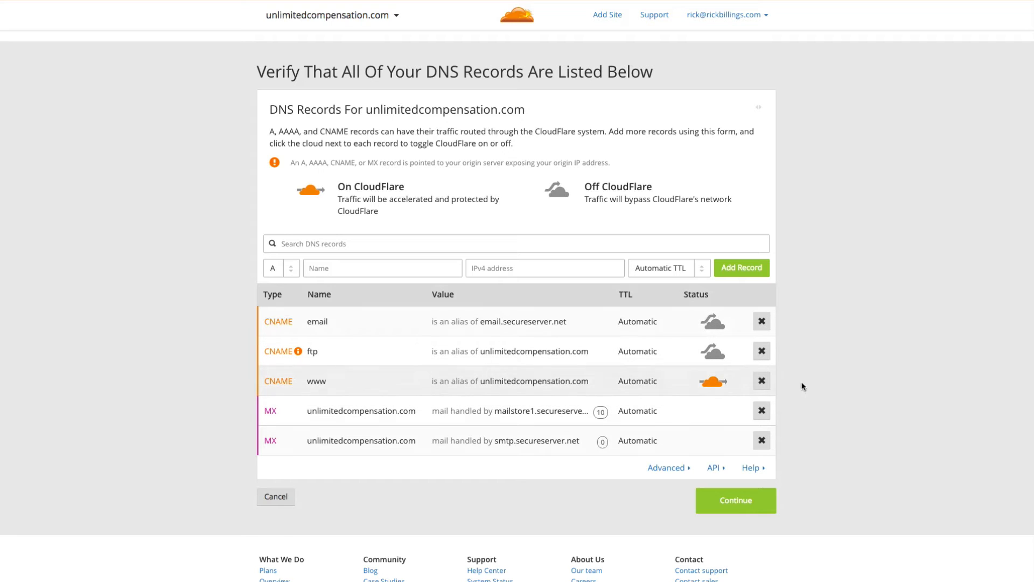
pyautogui.click(763, 381)
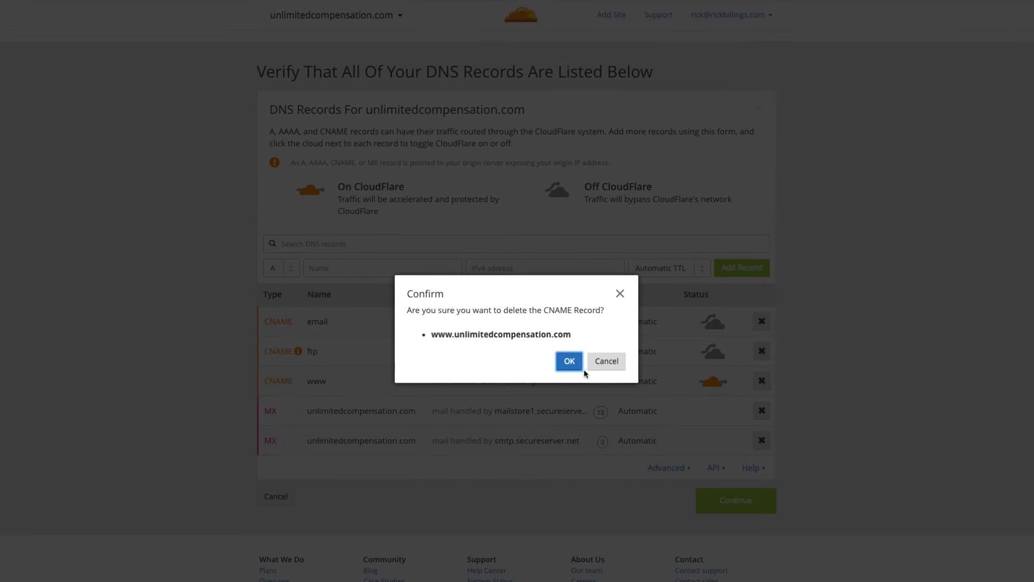
pyautogui.click(568, 360)
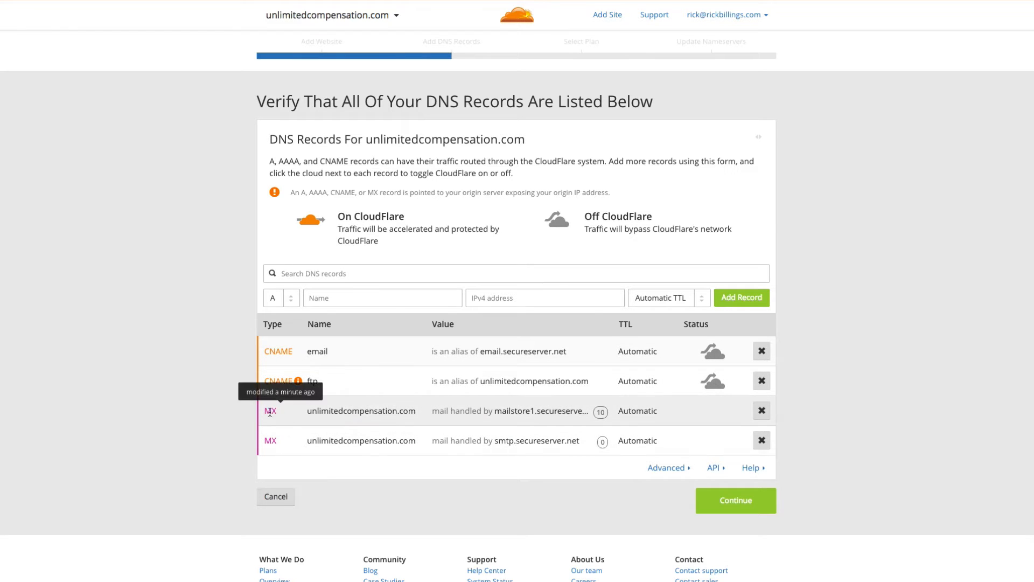
# Add a CNAME record named @ that points to target.clickfunnels.com, copying the target domain for reuse
pyautogui.click(290, 299)
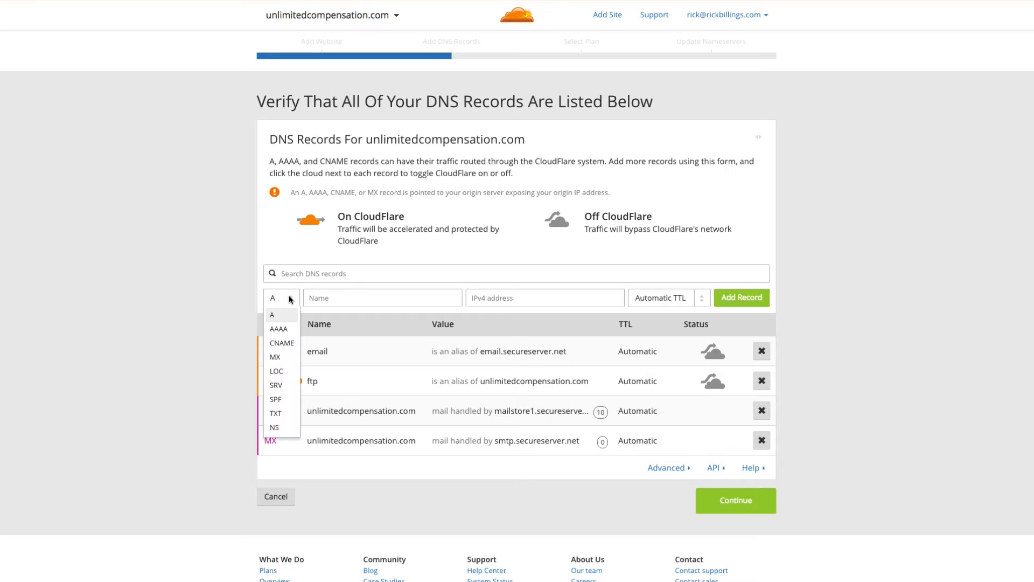
pyautogui.click(282, 343)
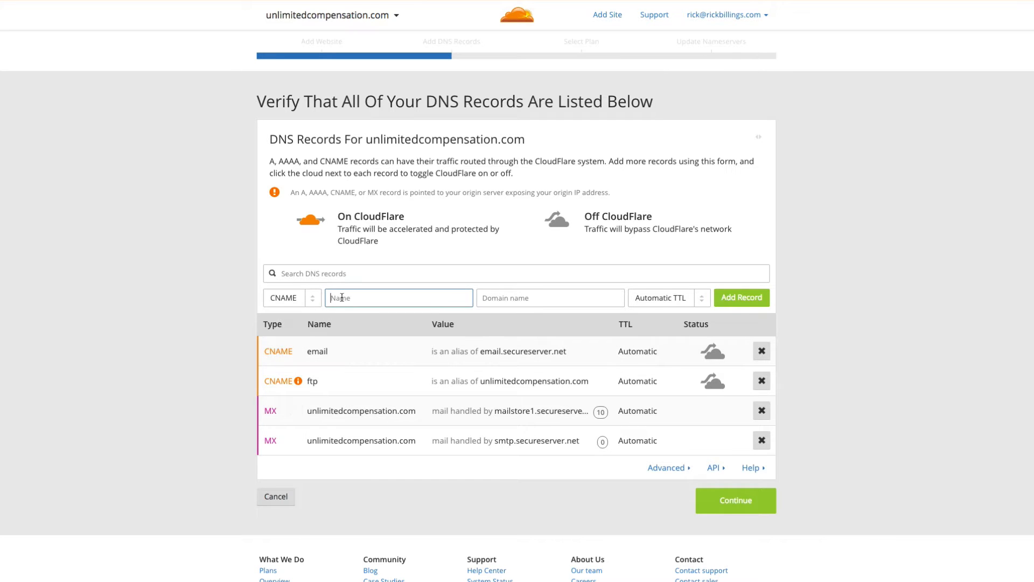
pyautogui.write('@')
pyautogui.click(508, 300)
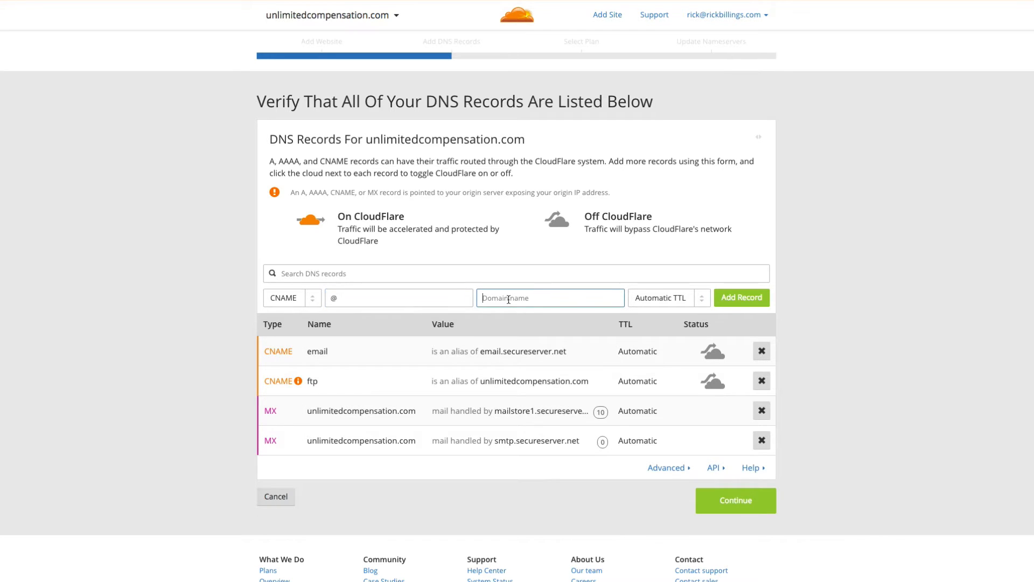
pyautogui.write('target.clickfunnels.com')
pyautogui.moveTo(561, 298); pyautogui.dragTo(467, 298)
pyautogui.hotkey('ctrl', 'c')
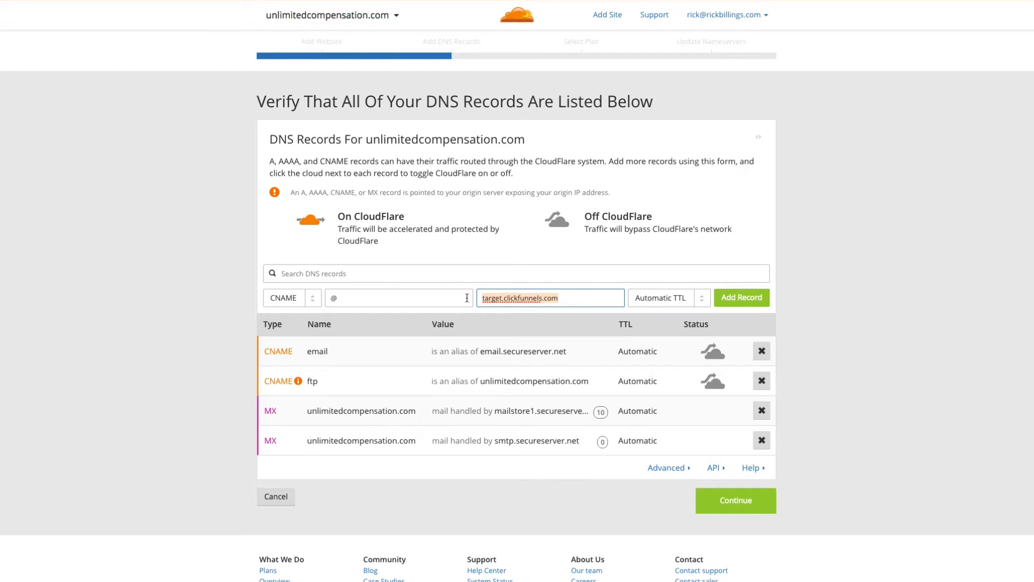
pyautogui.click(572, 299)
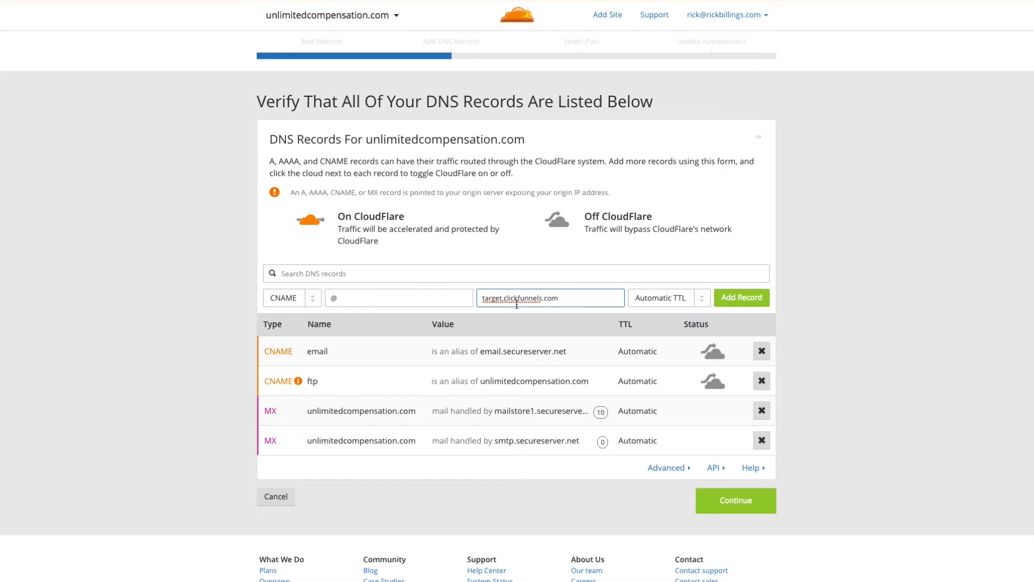
pyautogui.click(739, 297)
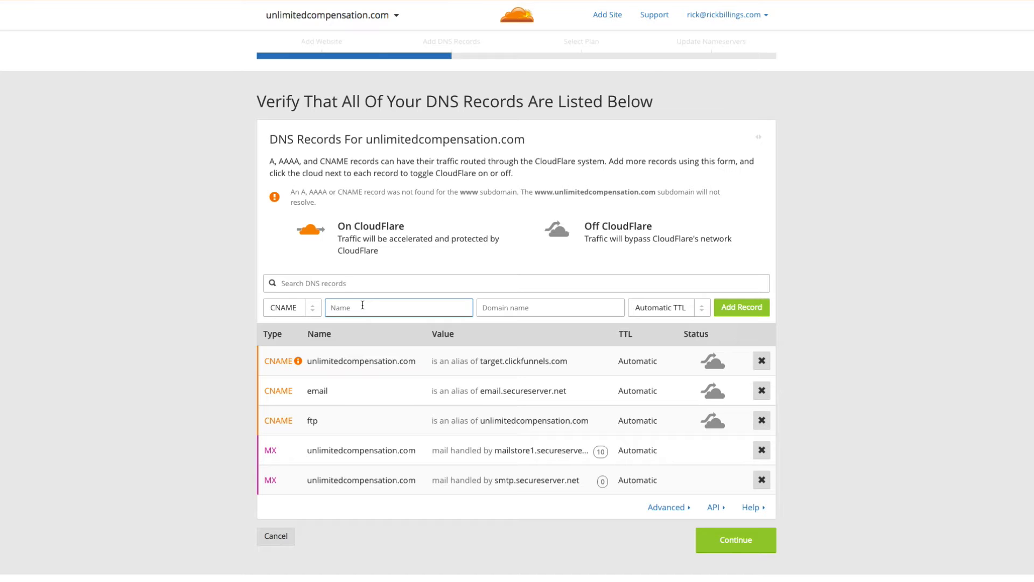
# Add a second CNAME record named www that points to target.clickfunnels.com
pyautogui.write('www')
pyautogui.click(510, 310)
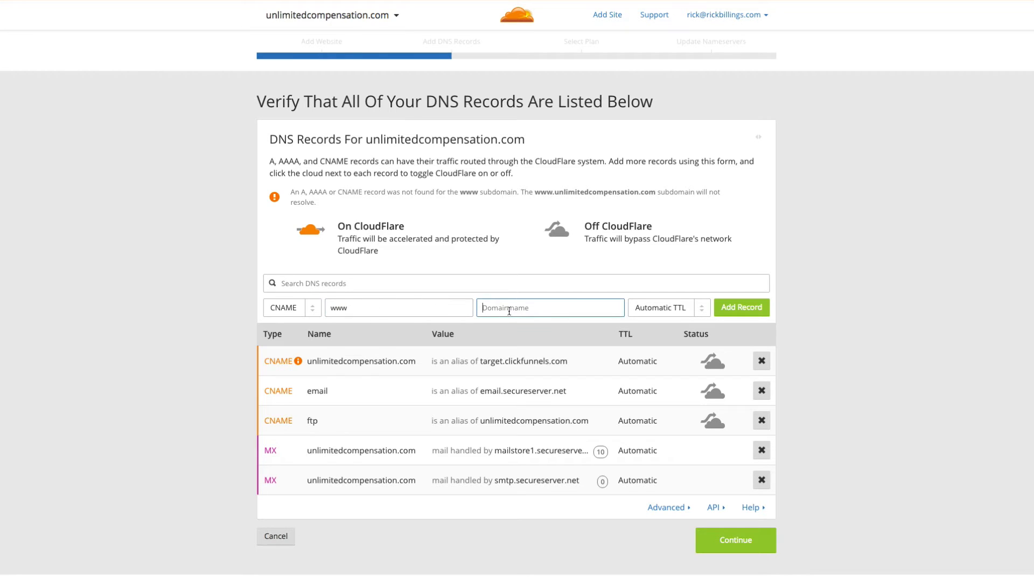
pyautogui.hotkey('ctrl', 'v')
pyautogui.click(741, 306)
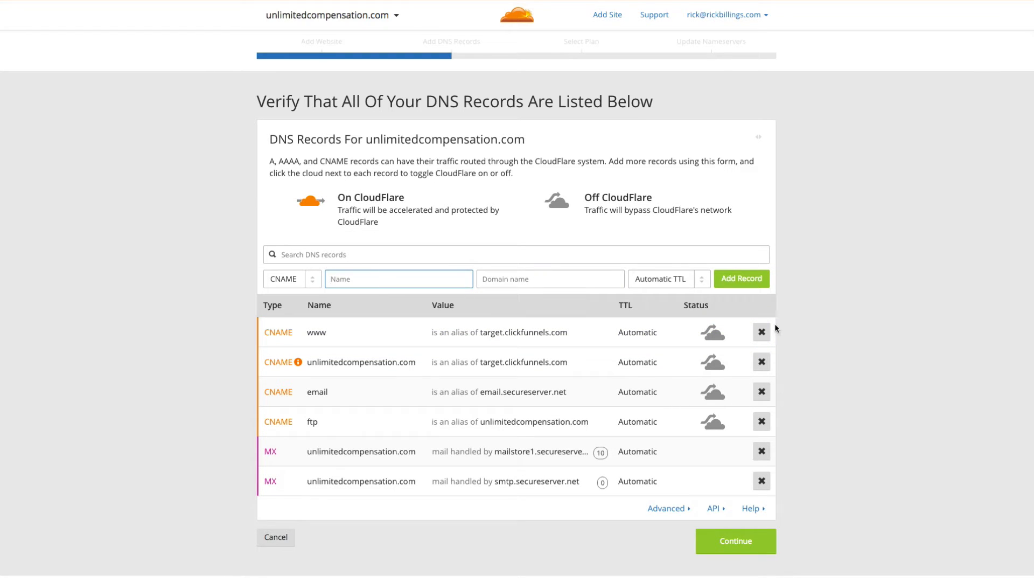
# Turn on CloudFlare routing for the www and root domain CNAME records and accept the DNS record list
pyautogui.click(715, 334)
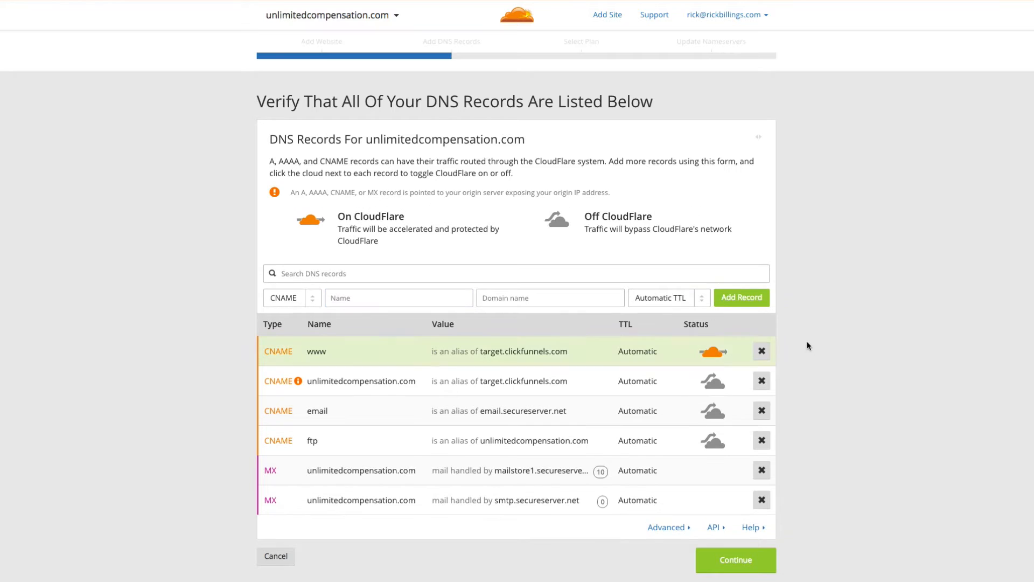
pyautogui.click(717, 389)
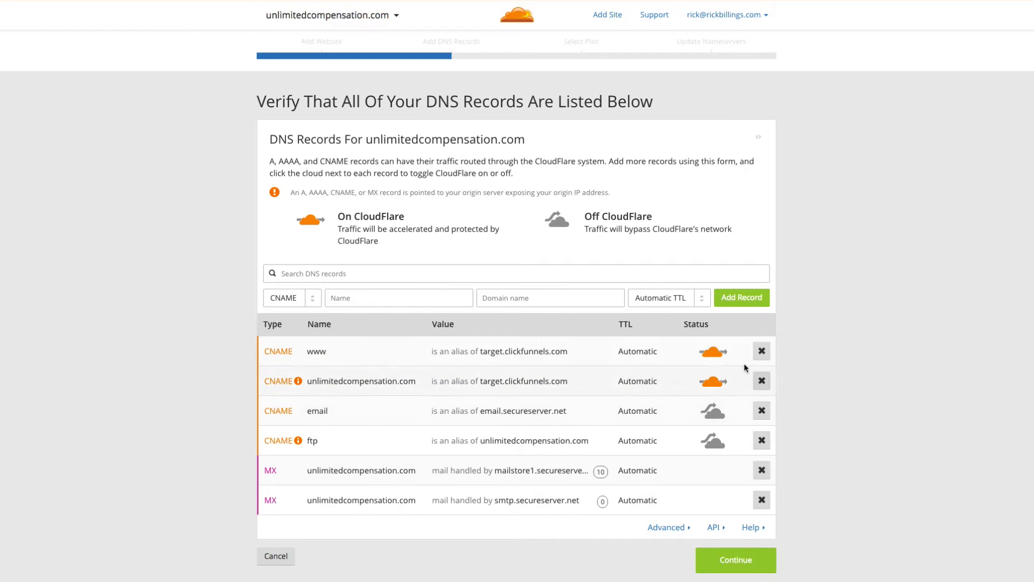
pyautogui.click(741, 560)
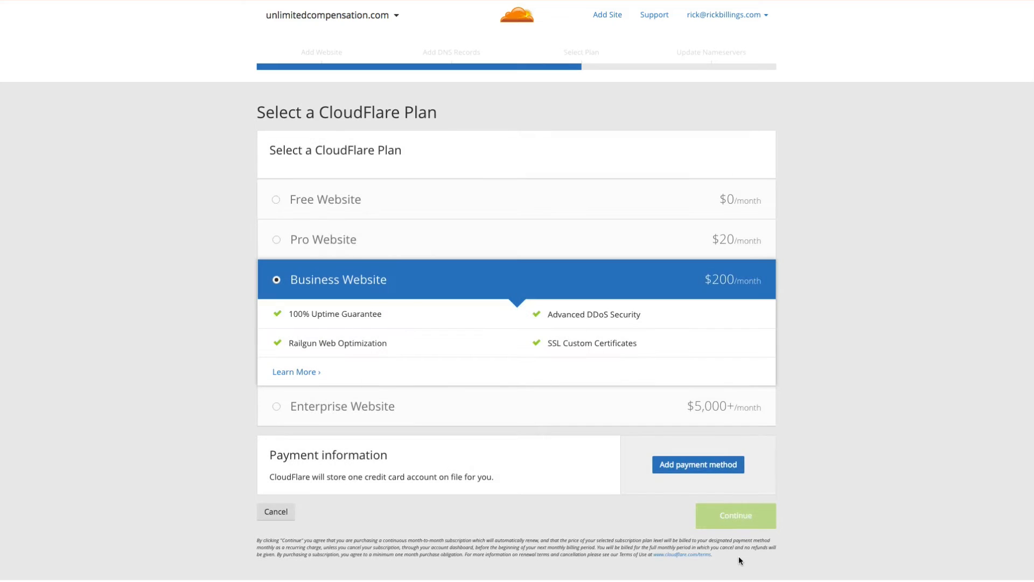
# Choose the Free Website plan and continue to the nameserver instructions
pyautogui.click(277, 200)
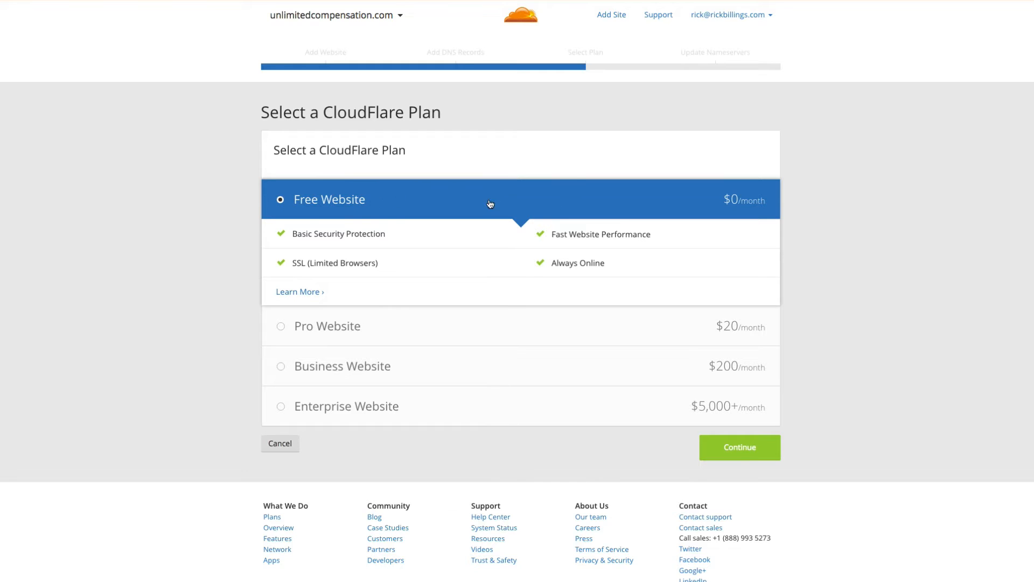
pyautogui.click(745, 458)
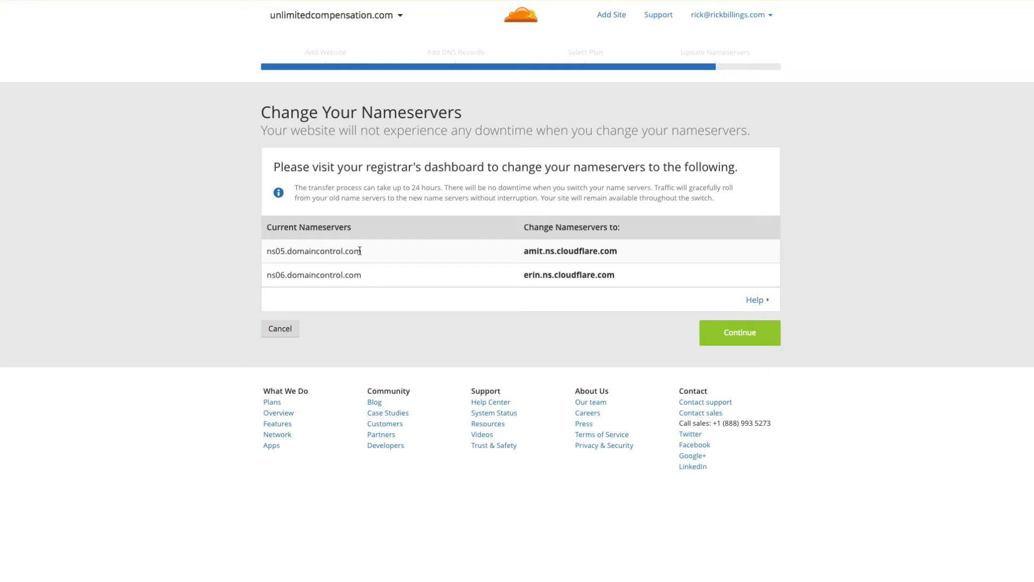
# Copy amit.ns.cloudflare.com, switch to the domain registrar, set the domain's nameserver setup type to Custom, and enter it as the first nameserver
pyautogui.moveTo(523, 252); pyautogui.dragTo(636, 252)
pyautogui.hotkey('ctrl', 'c')
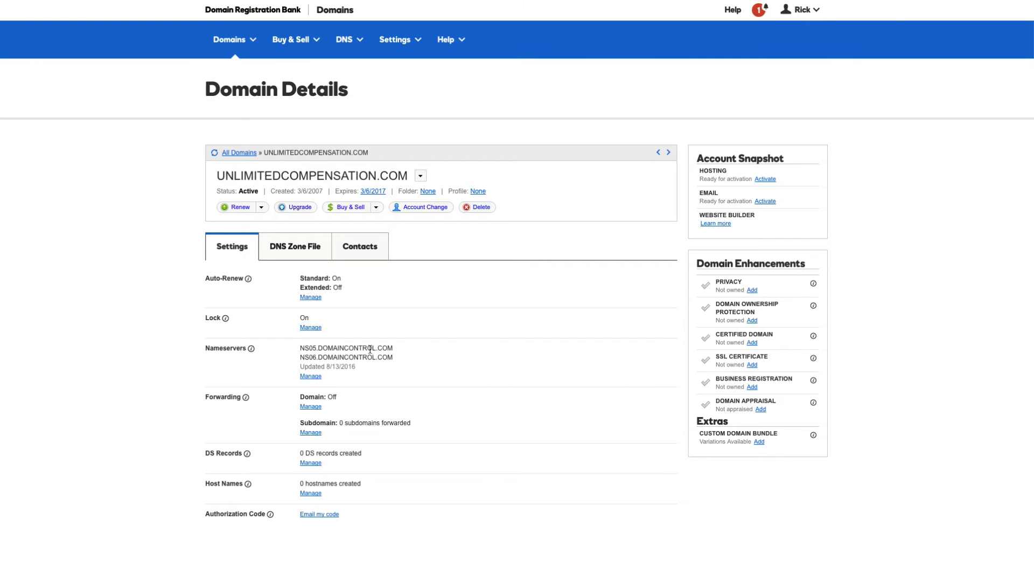
pyautogui.click(310, 376)
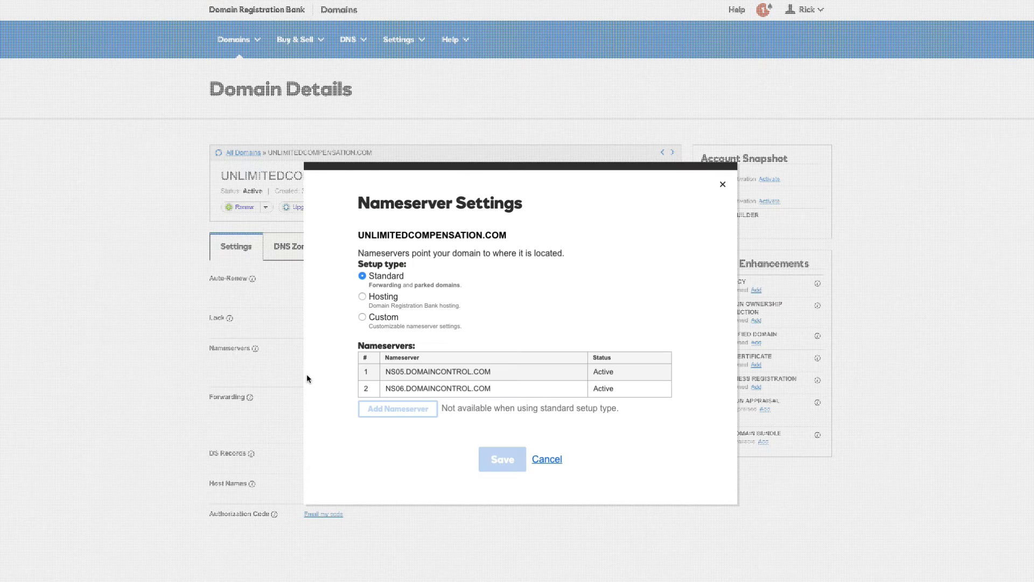
pyautogui.click(362, 317)
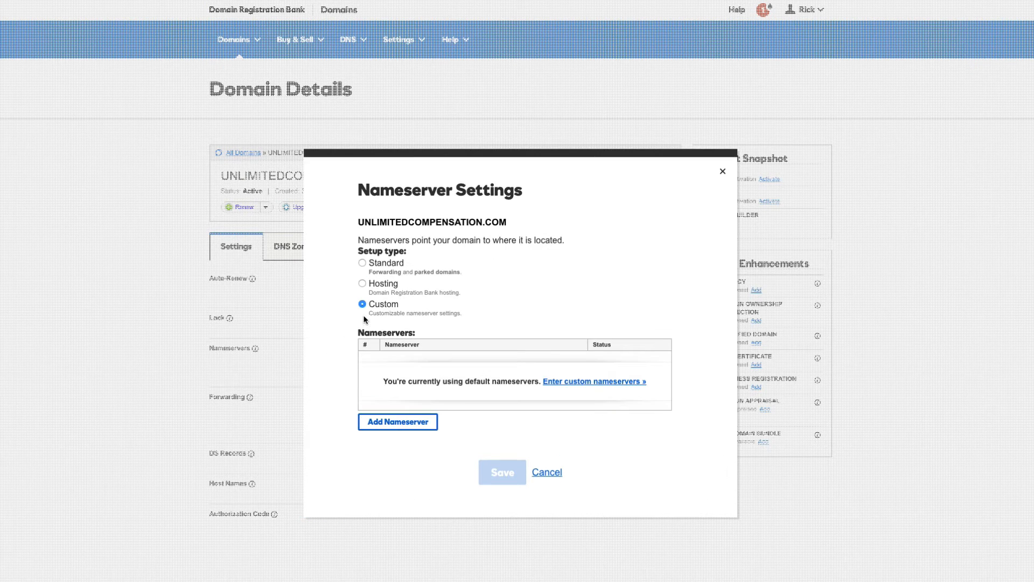
pyautogui.click(402, 423)
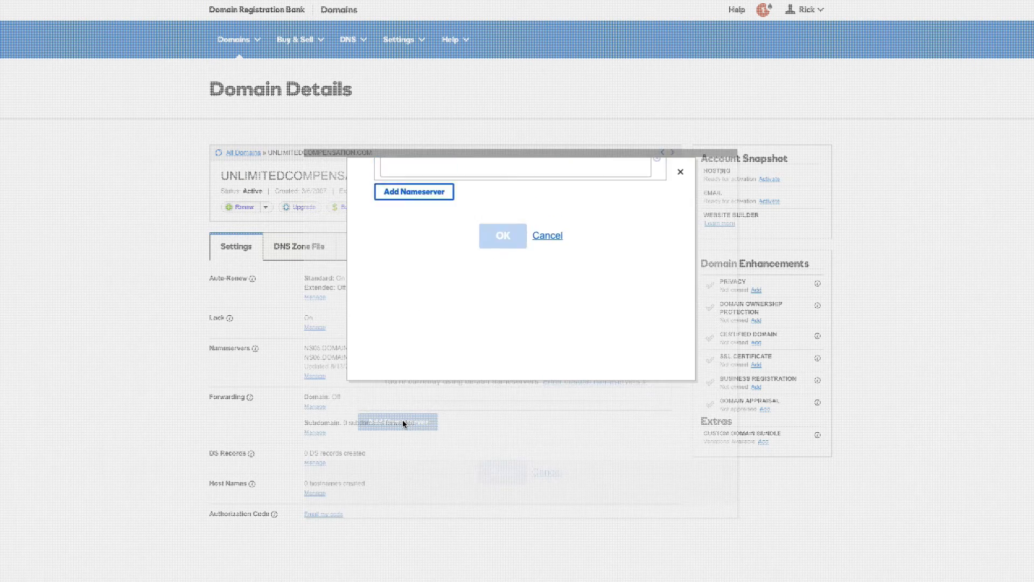
pyautogui.hotkey('ctrl', 'v')
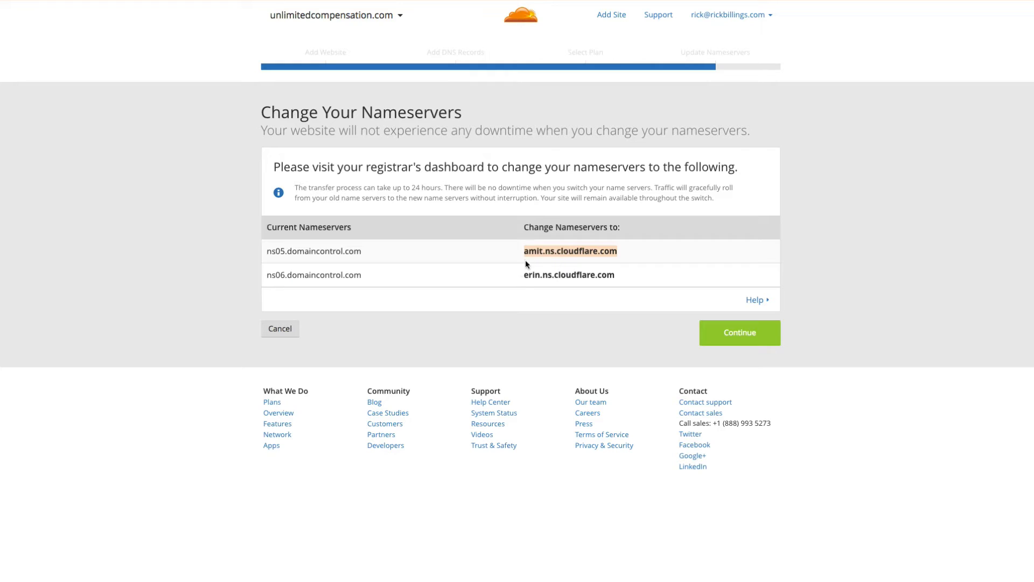
# Copy erin.ns.cloudflare.com from CloudFlare, add it as the second custom nameserver at the registrar, and save the nameservers
pyautogui.moveTo(523, 274); pyautogui.dragTo(635, 274)
pyautogui.hotkey('ctrl', 'c')
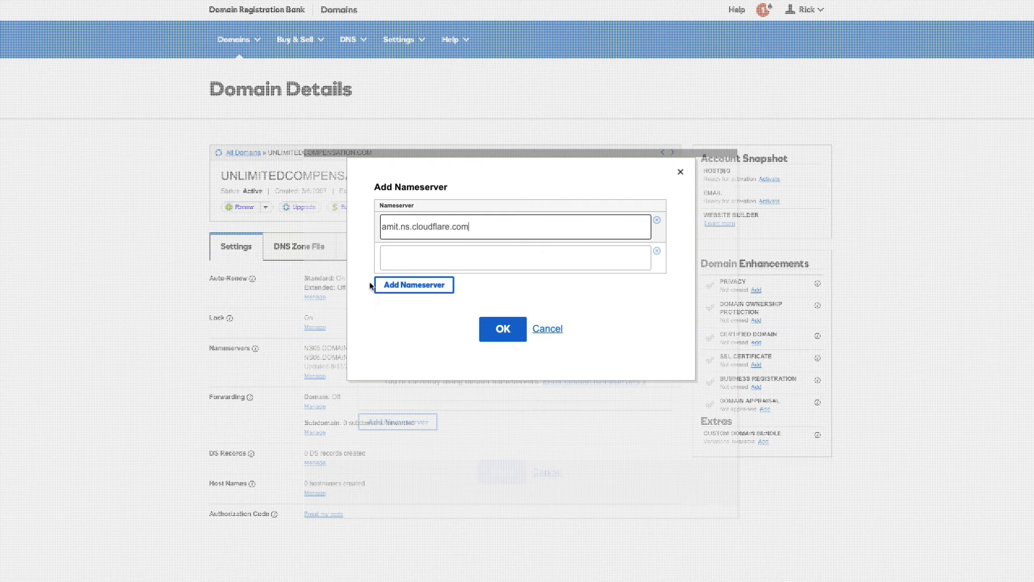
pyautogui.click(410, 292)
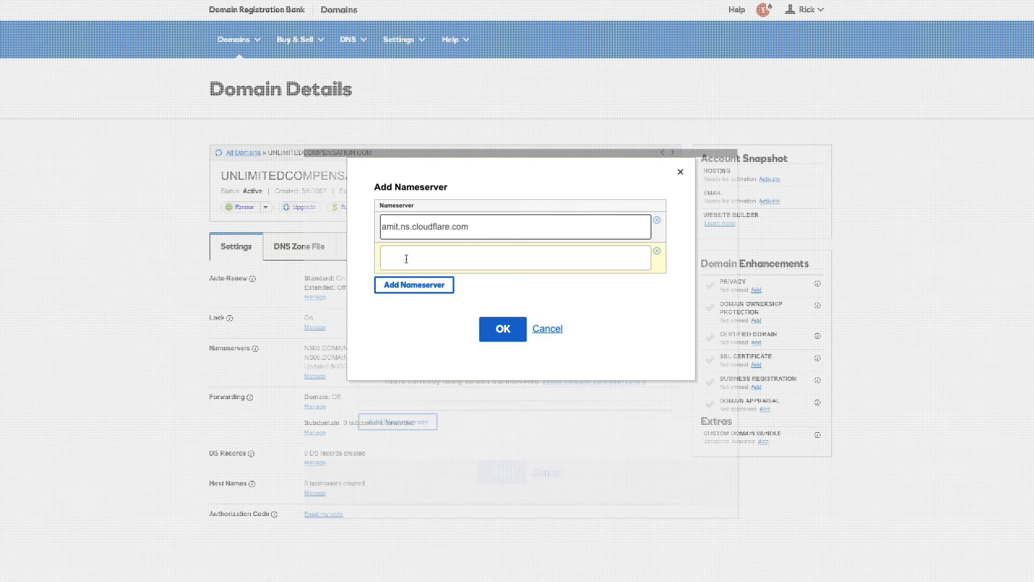
pyautogui.hotkey('ctrl', 'v')
pyautogui.click(511, 336)
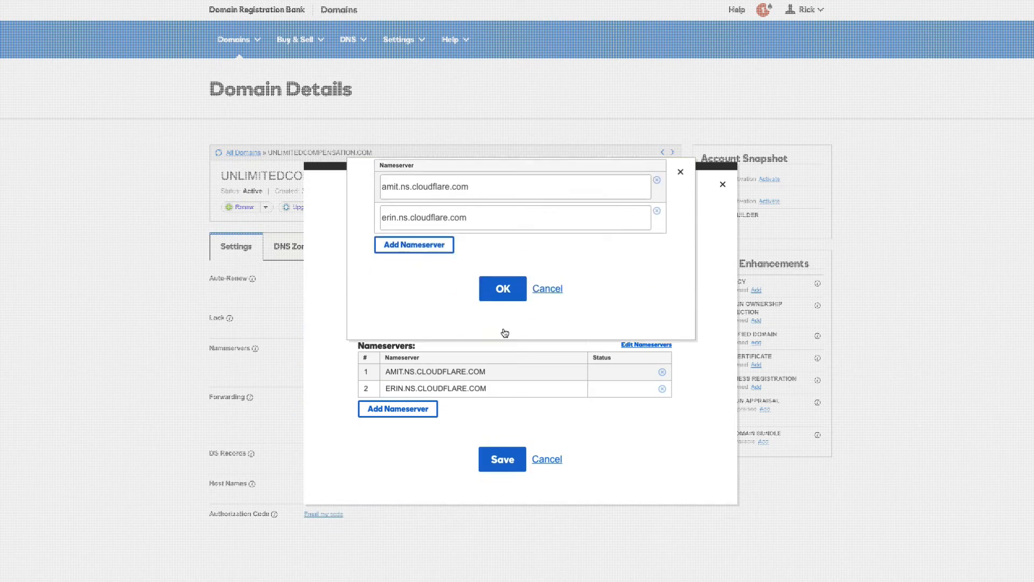
pyautogui.click(502, 459)
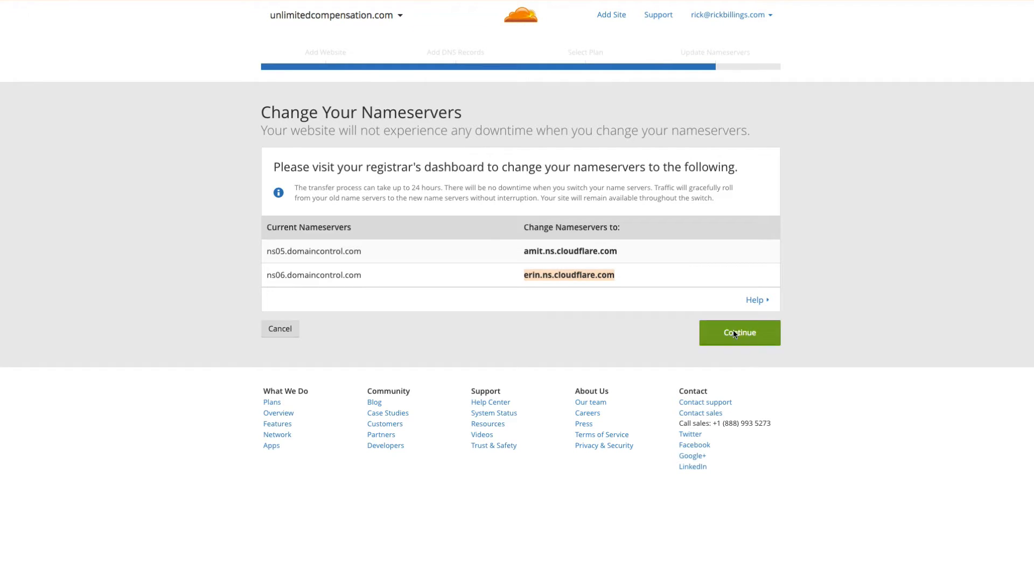
pyautogui.click(734, 332)
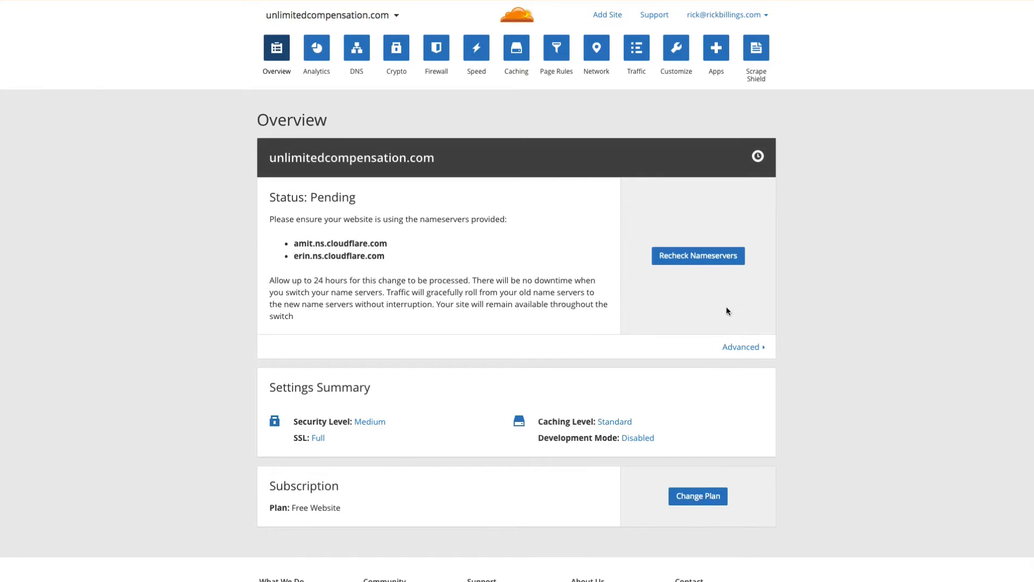
pyautogui.click(558, 51)
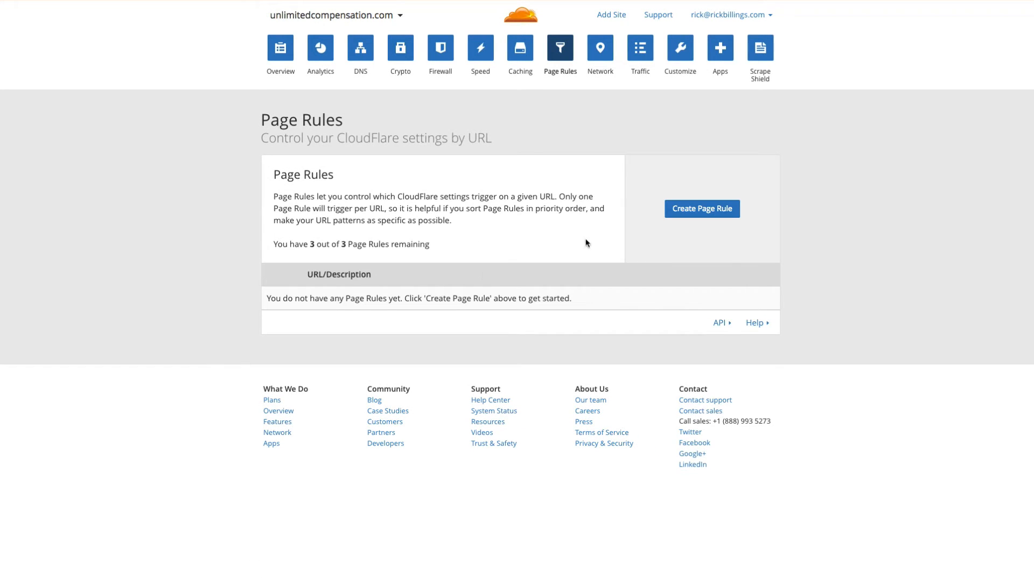
pyautogui.click(703, 214)
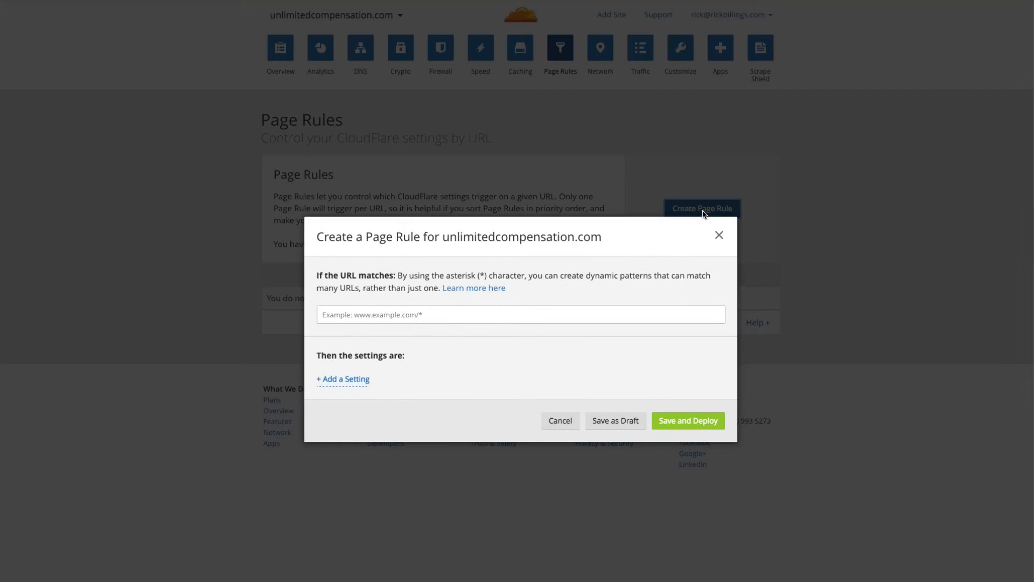
pyautogui.click(396, 313)
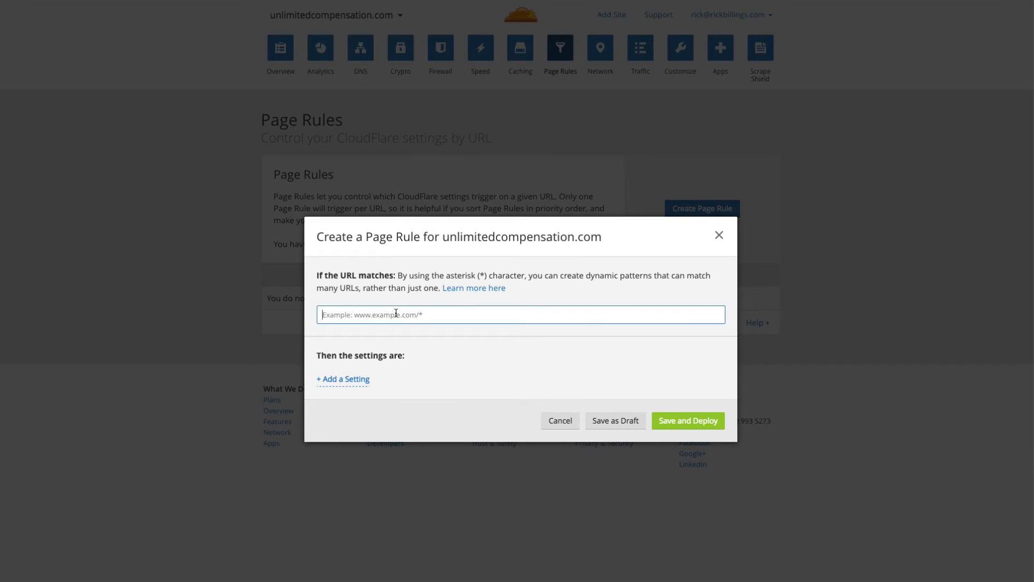
pyautogui.write('www.unlimitedcompensation.com/*')
pyautogui.click(352, 380)
pyautogui.click(412, 381)
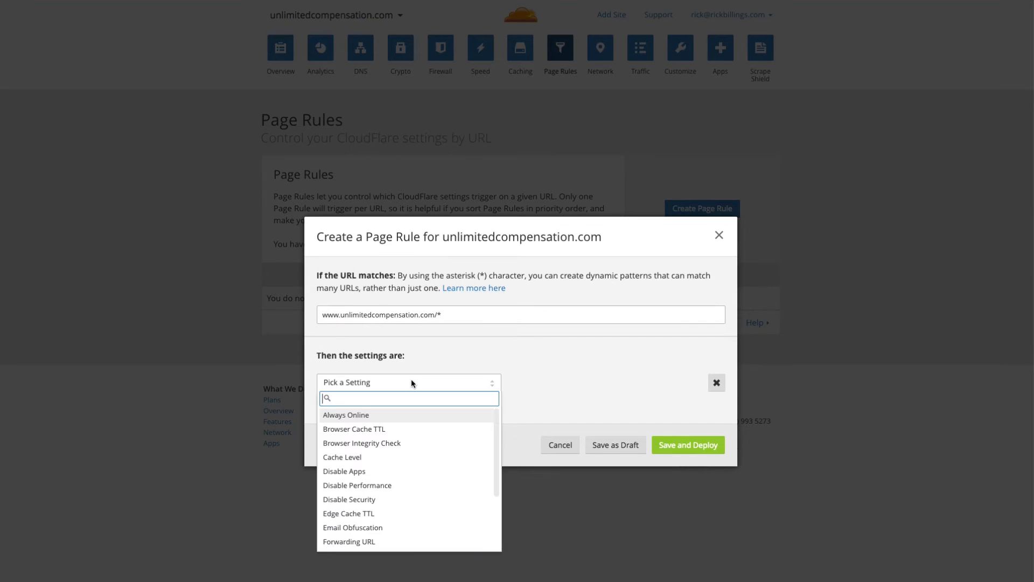
pyautogui.click(379, 541)
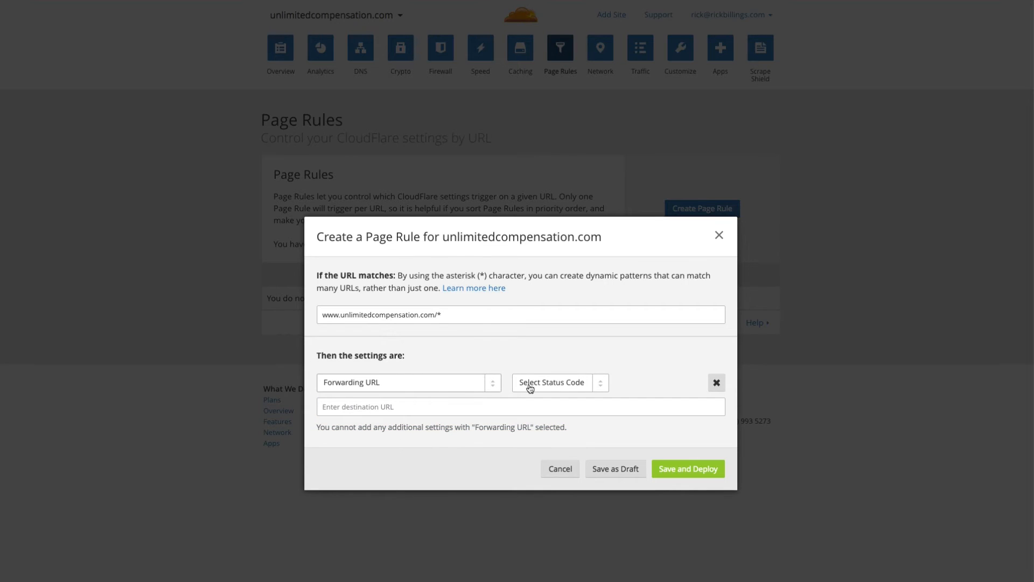
pyautogui.click(566, 386)
pyautogui.click(564, 400)
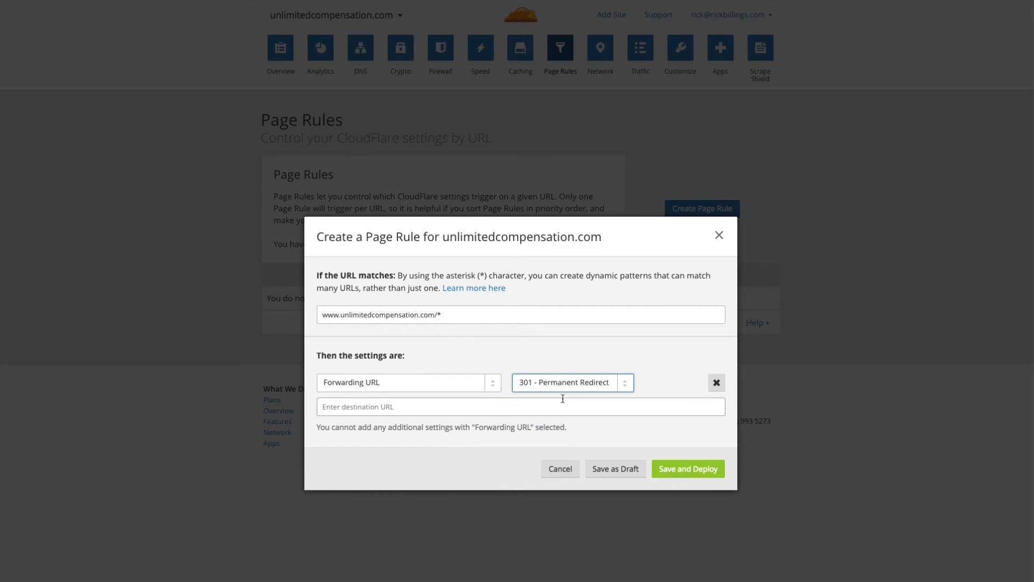
pyautogui.click(423, 408)
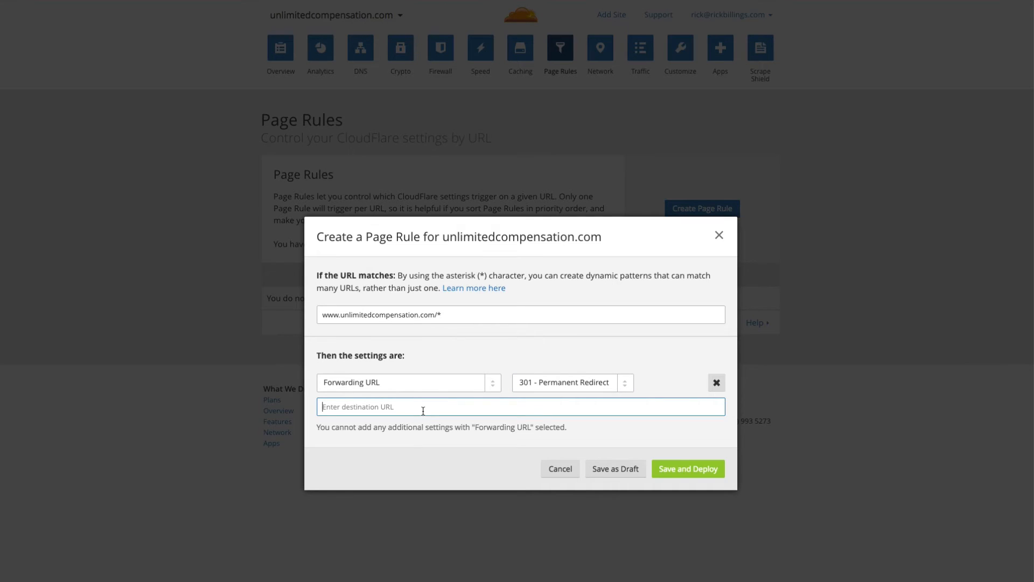
pyautogui.write('https://unlimitedcompensation.com/$1')
pyautogui.click(699, 469)
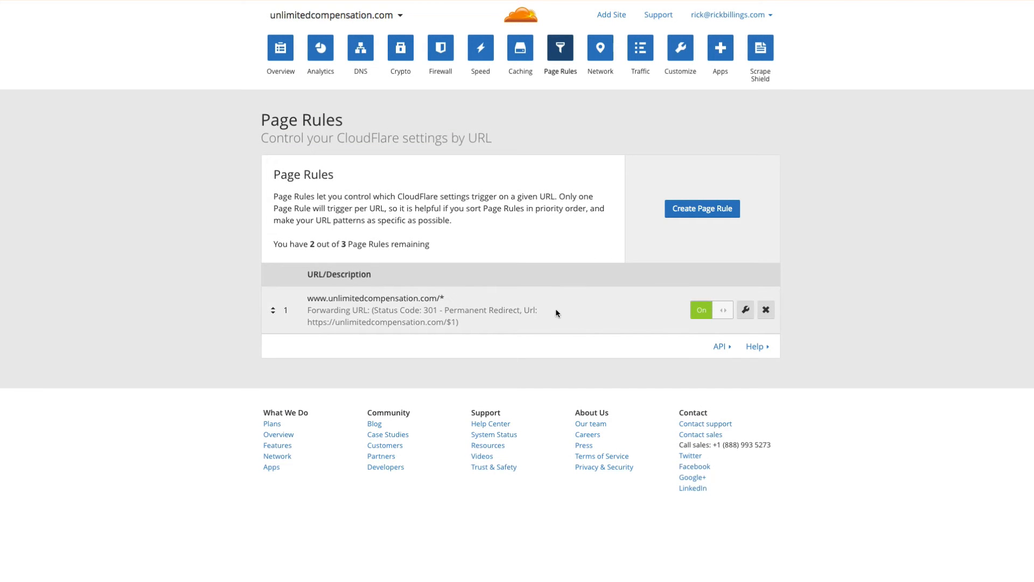
# Check unlimitedcompensation.com's status in the CloudFlare overview and domain list, then refresh its details at the registrar
pyautogui.click(281, 49)
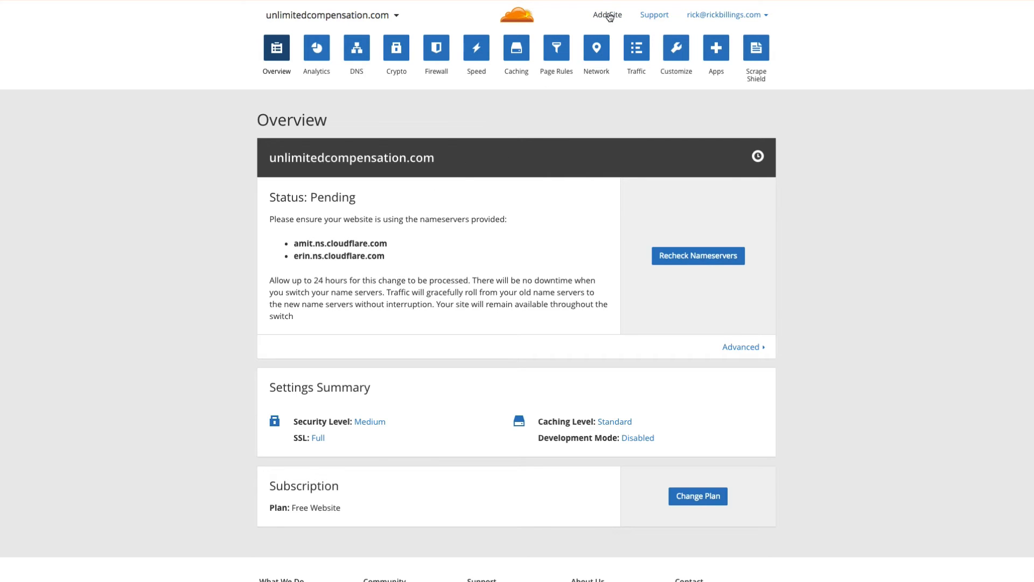
pyautogui.click(353, 16)
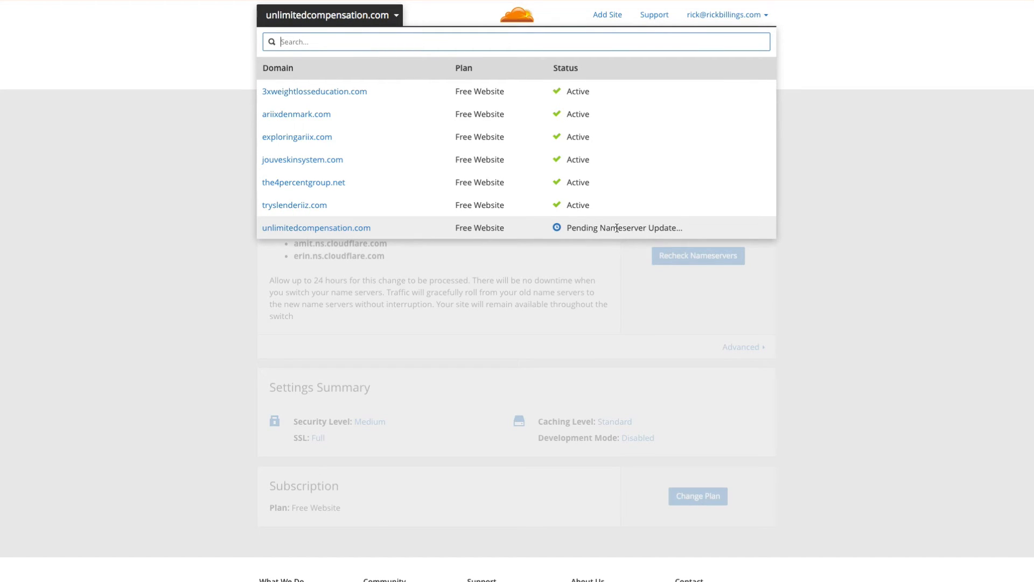
pyautogui.click(880, 249)
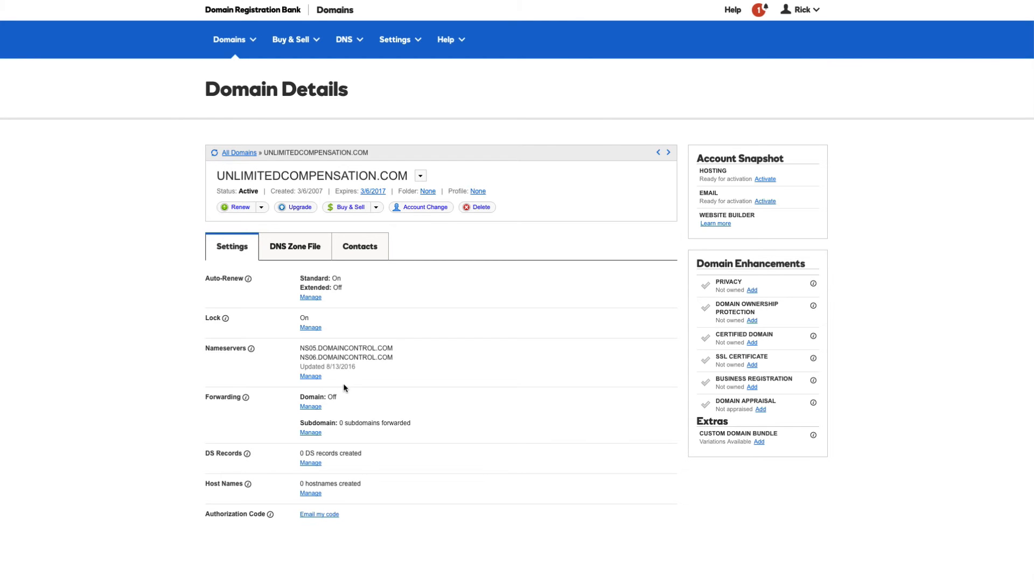
pyautogui.press('super+r')
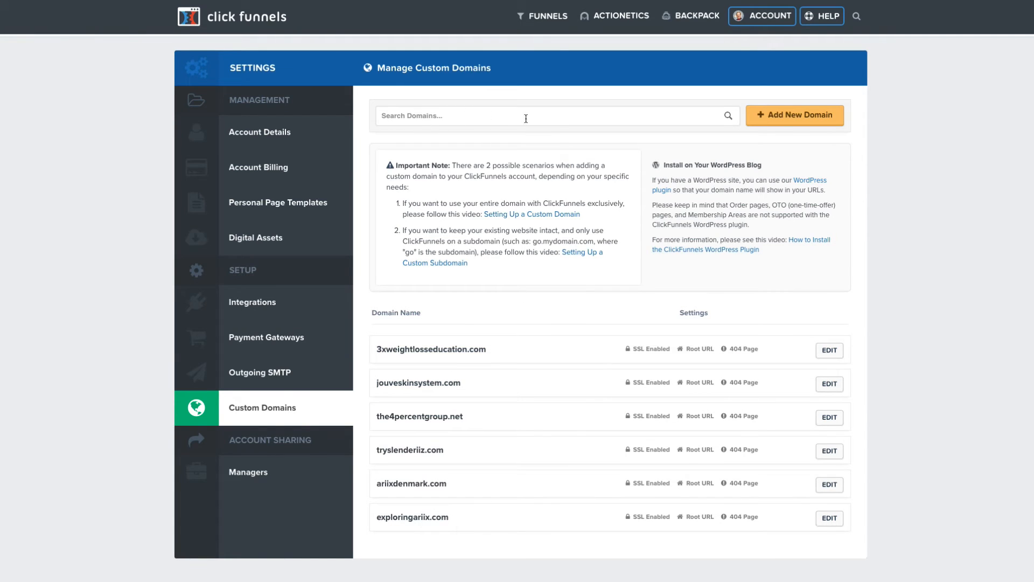
# Switch to ClickFunnels' custom domain settings and start a new domain named unlimitedcompensation.com
pyautogui.click(768, 16)
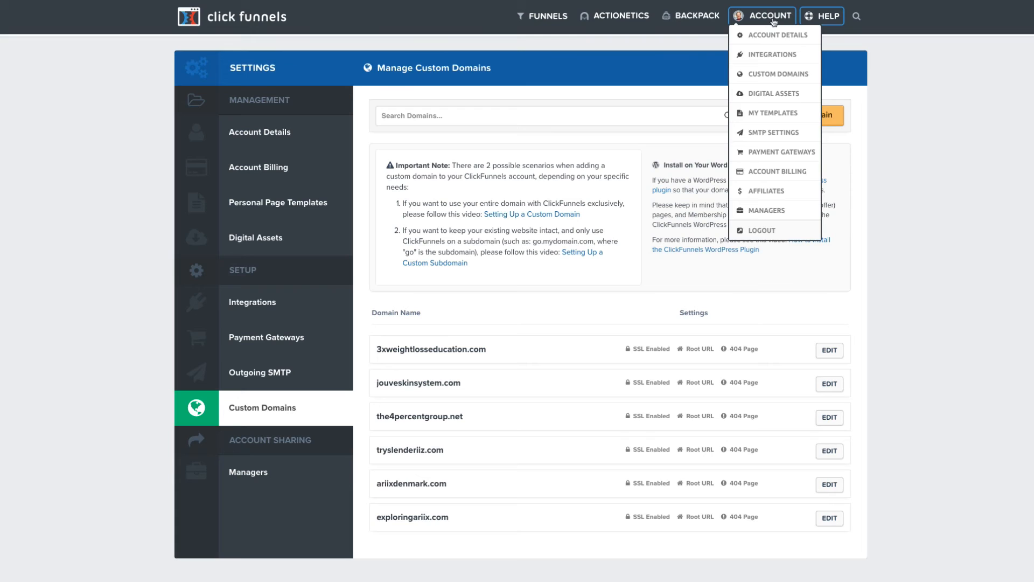
pyautogui.click(808, 115)
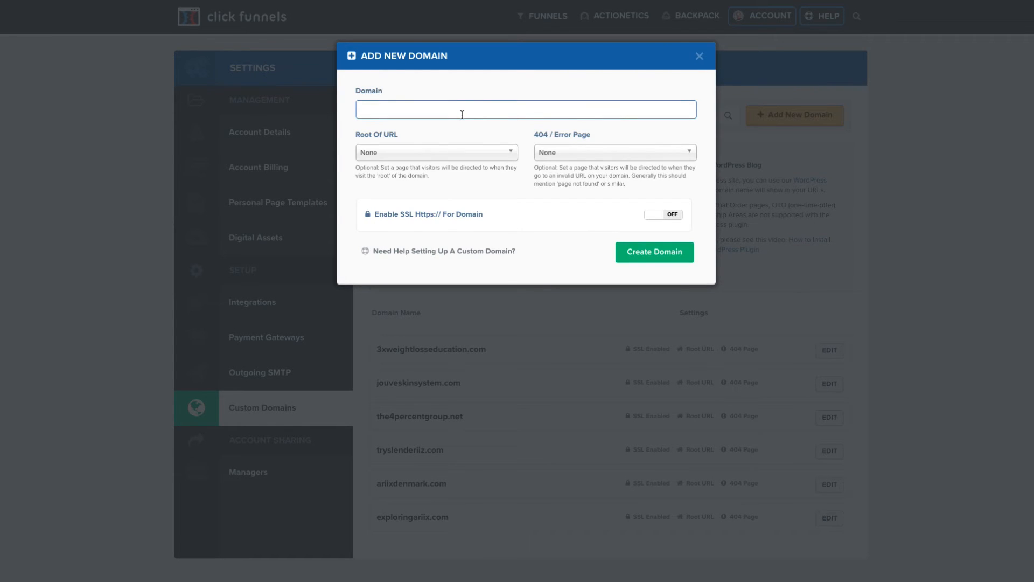
pyautogui.write('unlimitedcompensation.com')
# Set the new domain's root URL page to Optin 9755615 from the Unlimited Compensation funnel
pyautogui.click(466, 157)
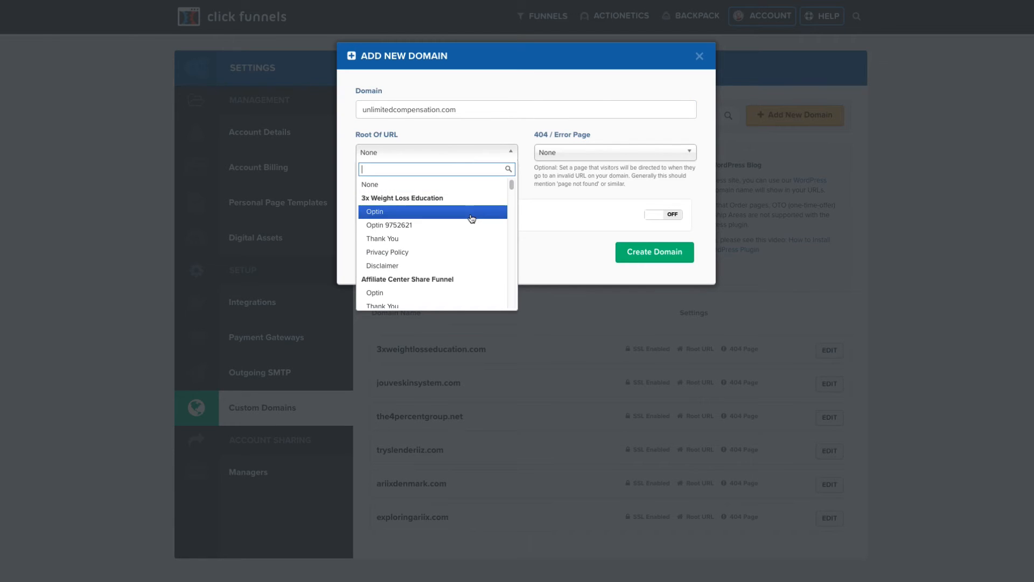
pyautogui.scroll(-2, 464, 235)
pyautogui.scroll(-4, 465, 236)
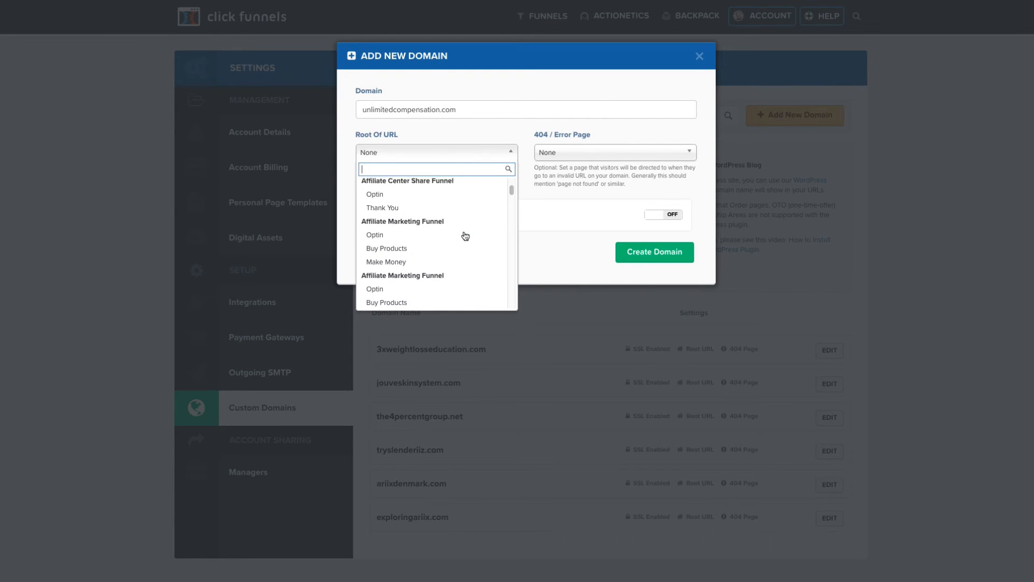
pyautogui.scroll(-5, 465, 236)
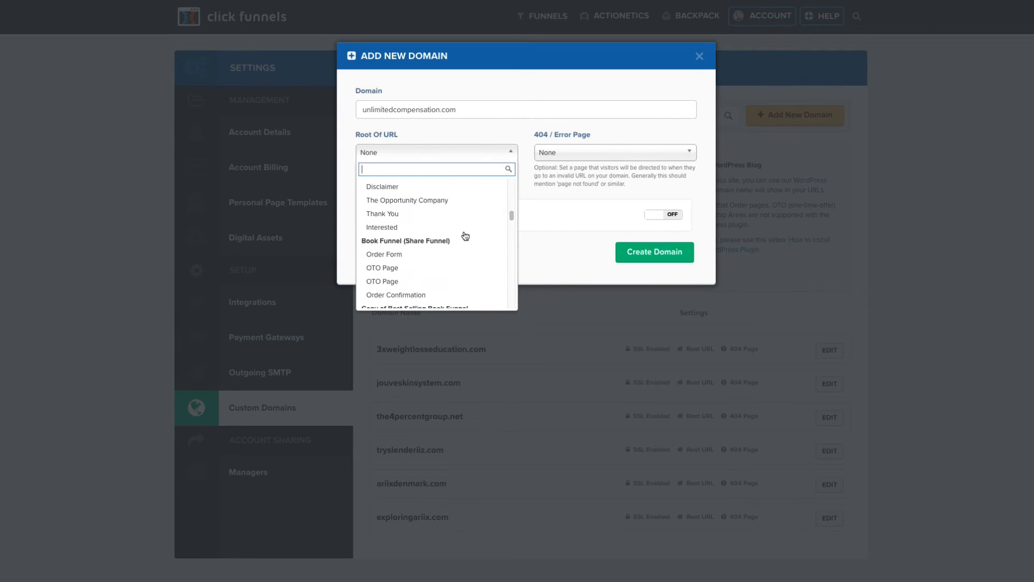
pyautogui.scroll(-4, 466, 236)
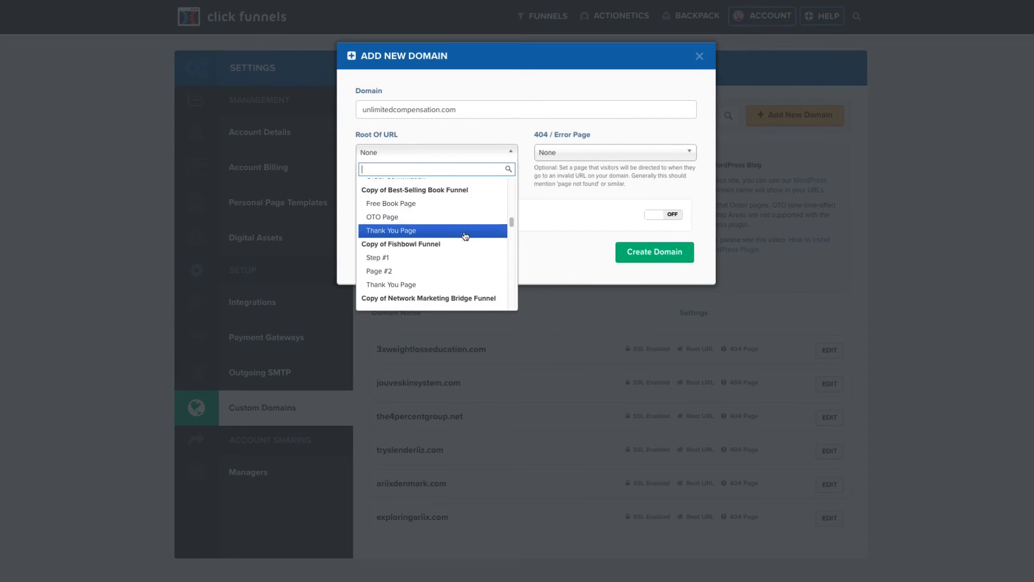
pyautogui.scroll(-6, 466, 236)
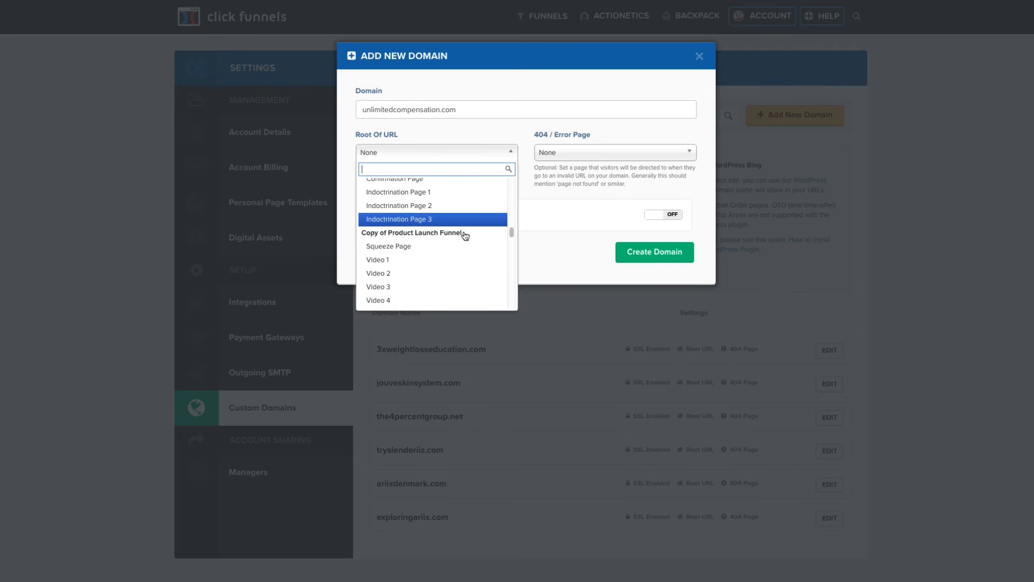
pyautogui.scroll(-6, 466, 236)
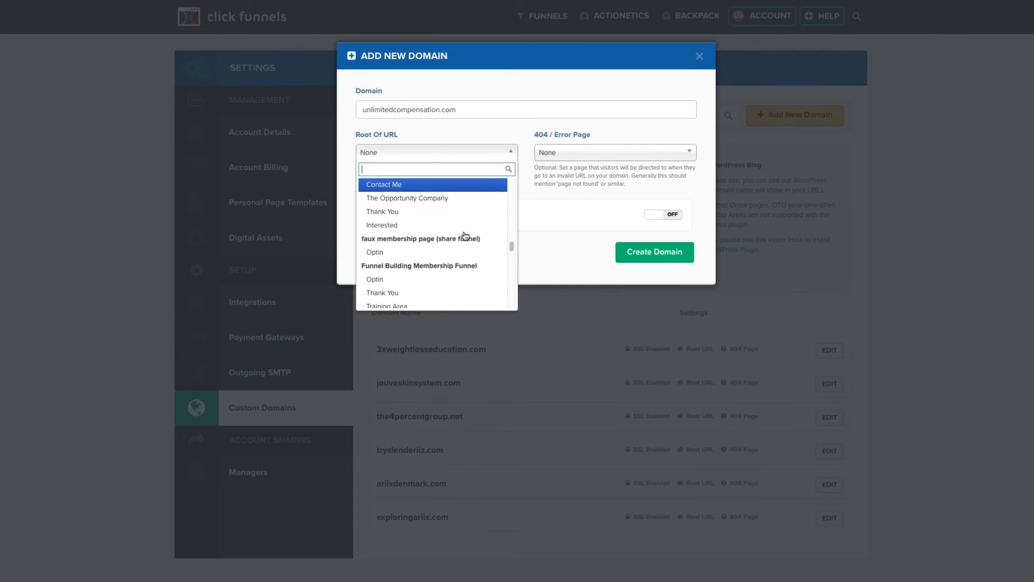
pyautogui.scroll(-6, 466, 236)
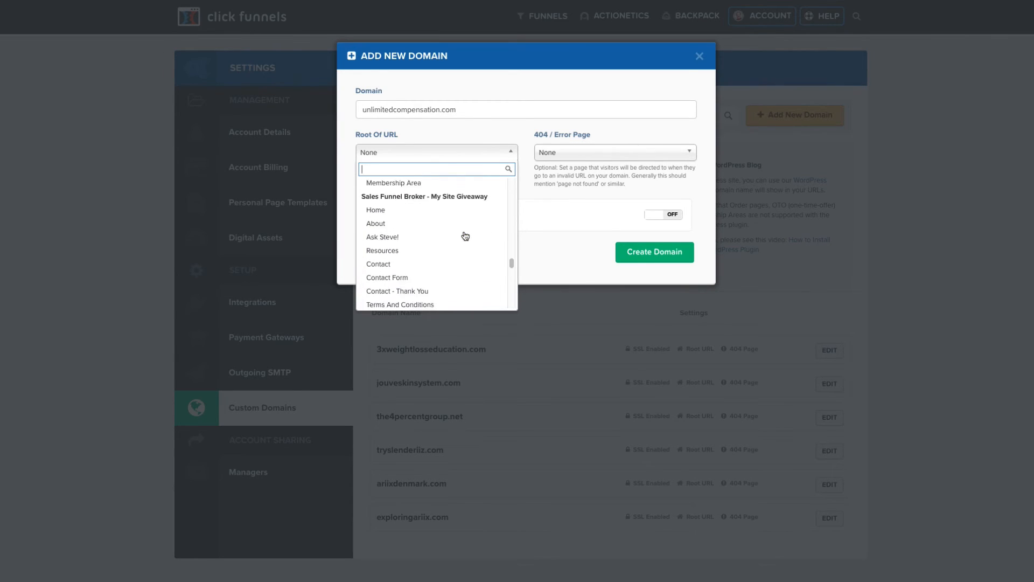
pyautogui.scroll(-6, 466, 236)
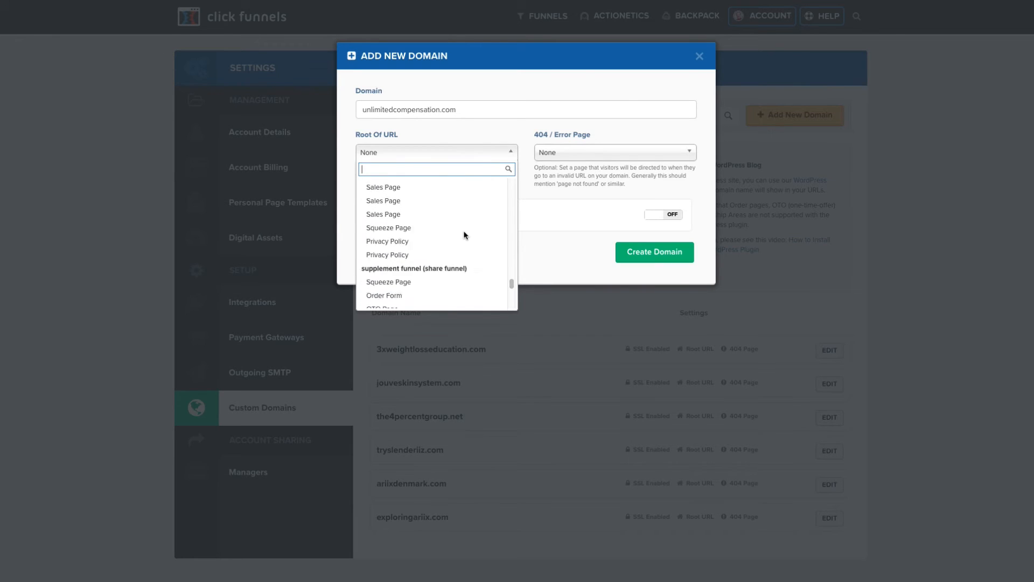
pyautogui.scroll(-3, 465, 236)
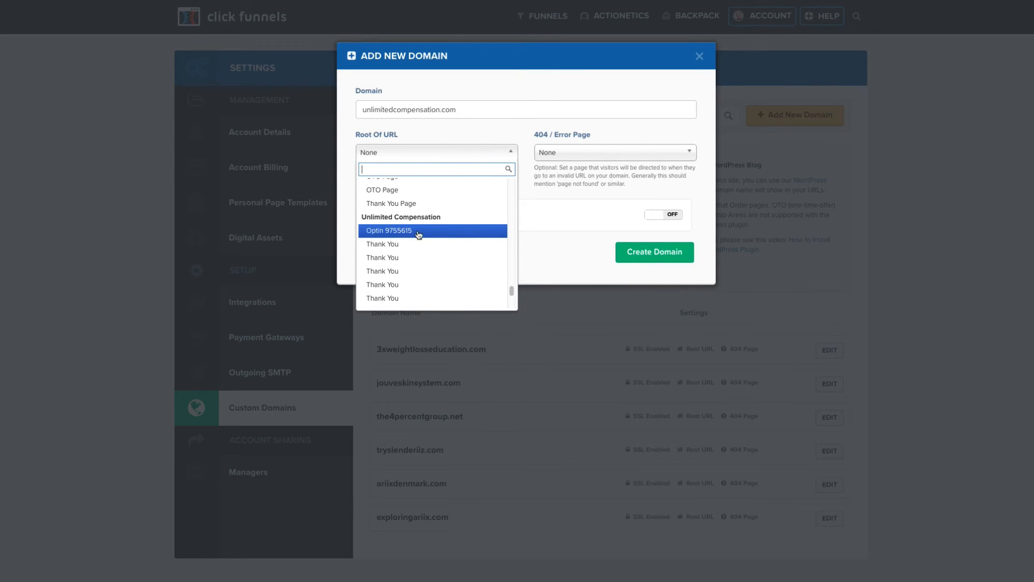
pyautogui.scroll(-5, 420, 235)
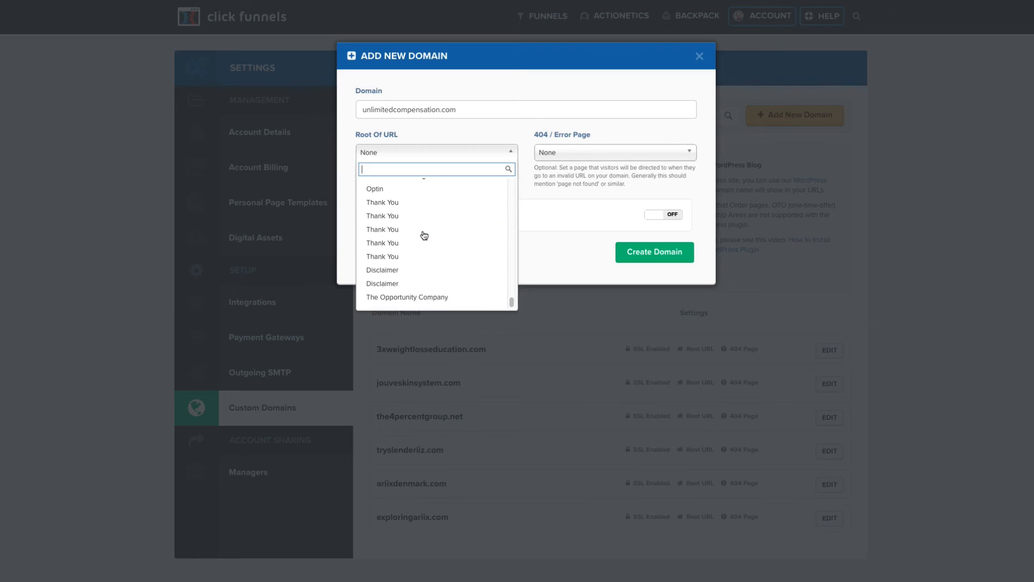
pyautogui.scroll(5, 424, 235)
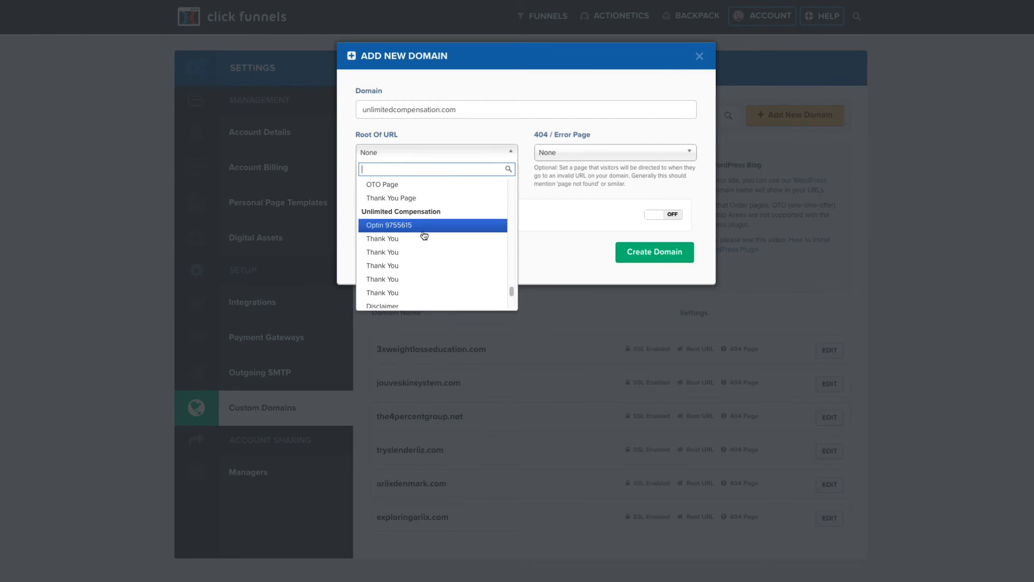
pyautogui.click(410, 224)
# Set the new domain's 404 / error page to Optin 9755615 from the Unlimited Compensation funnel
pyautogui.click(573, 156)
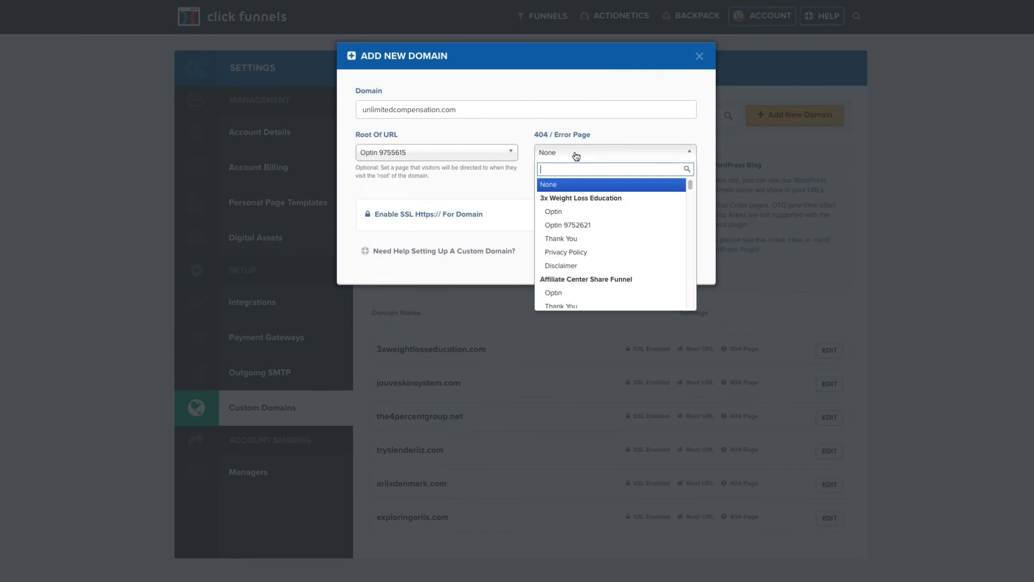
pyautogui.moveTo(691, 183); pyautogui.dragTo(691, 293)
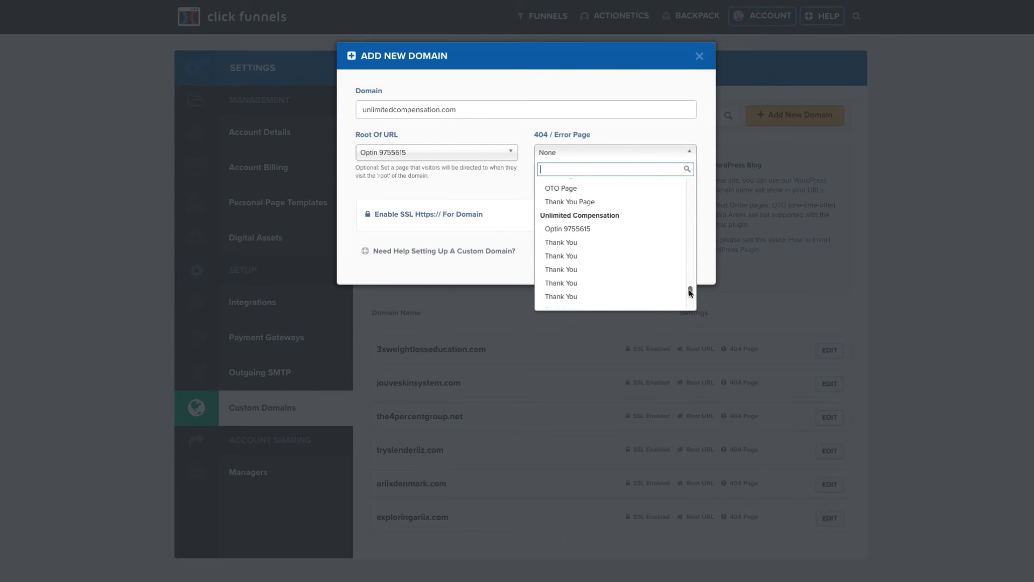
pyautogui.click(581, 230)
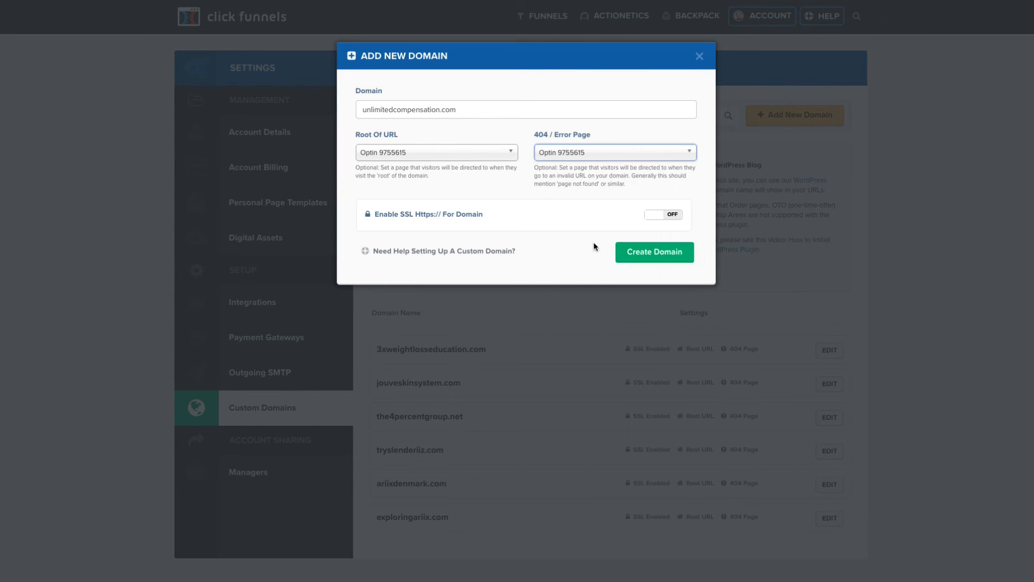
# Enable SSL for the new domain and create it
pyautogui.click(652, 216)
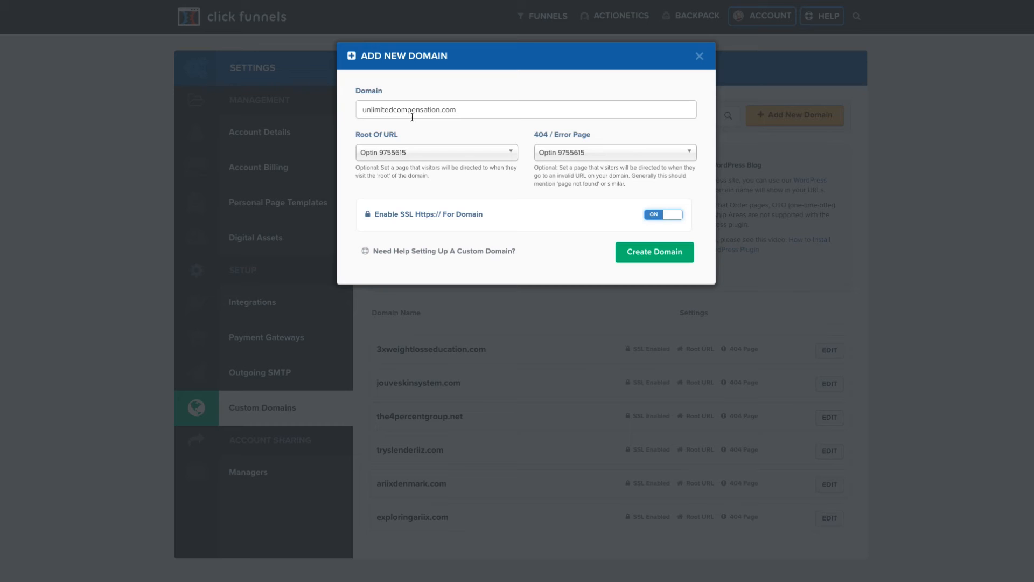
pyautogui.click(649, 255)
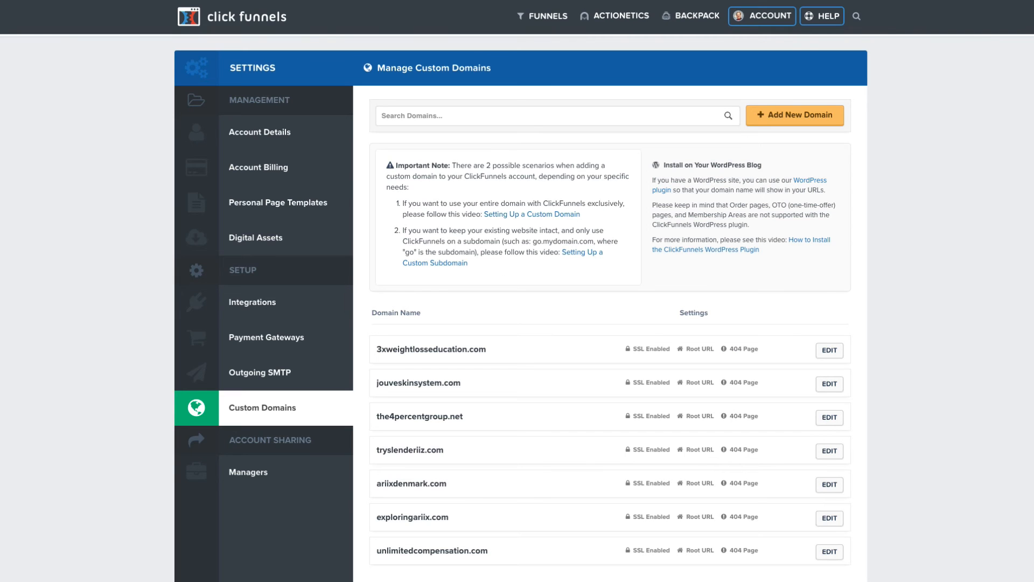
# In the Unlimited Compensation funnel's settings, set the domain to unlimitedcompensation.com and save the settings
pyautogui.click(544, 15)
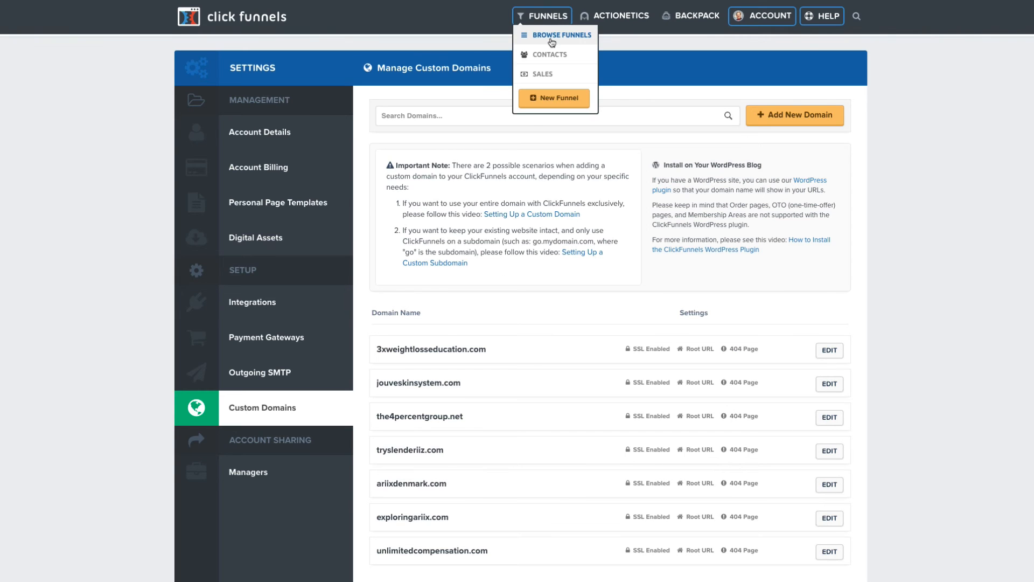
pyautogui.click(550, 38)
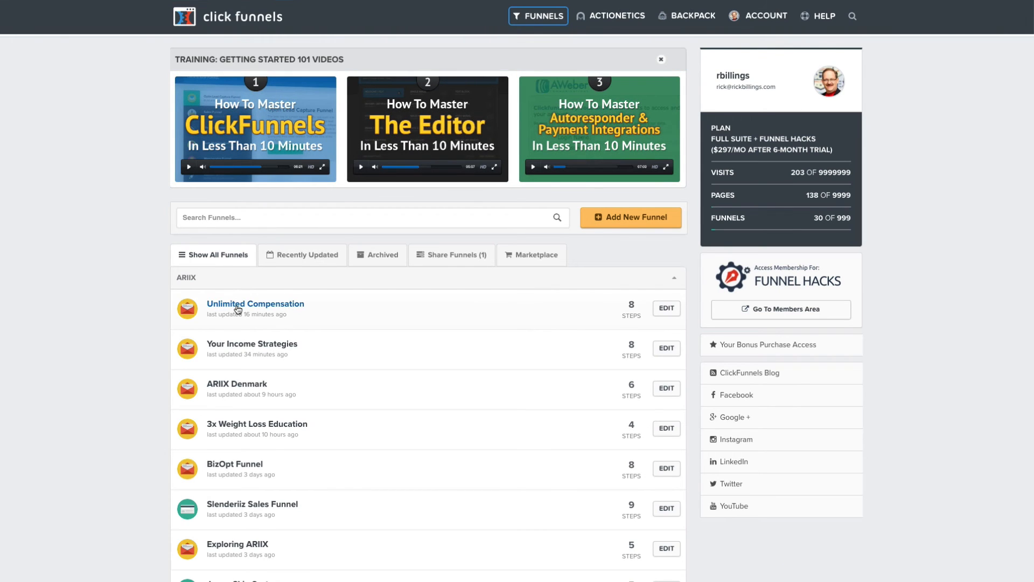
pyautogui.click(238, 308)
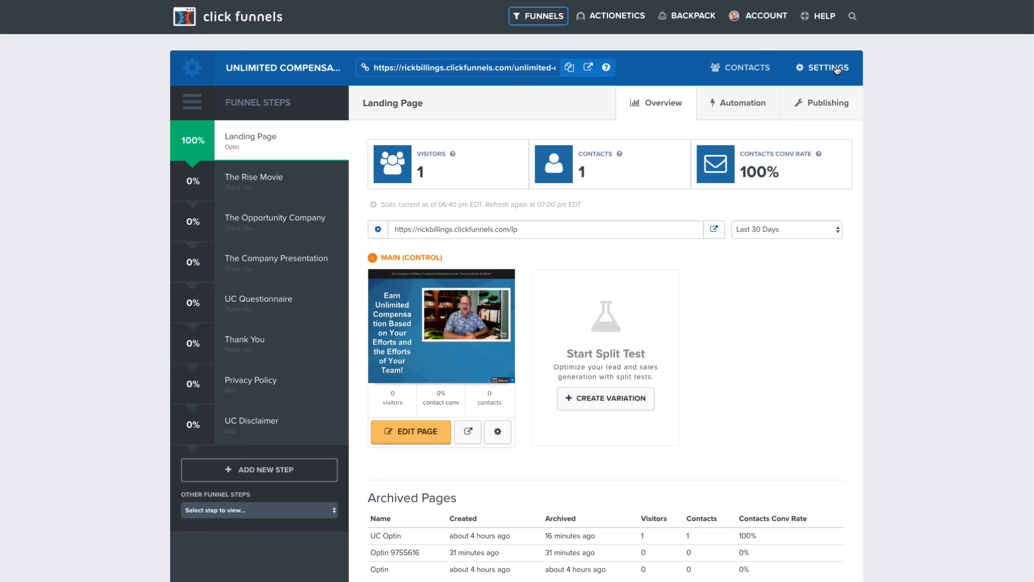
pyautogui.click(829, 67)
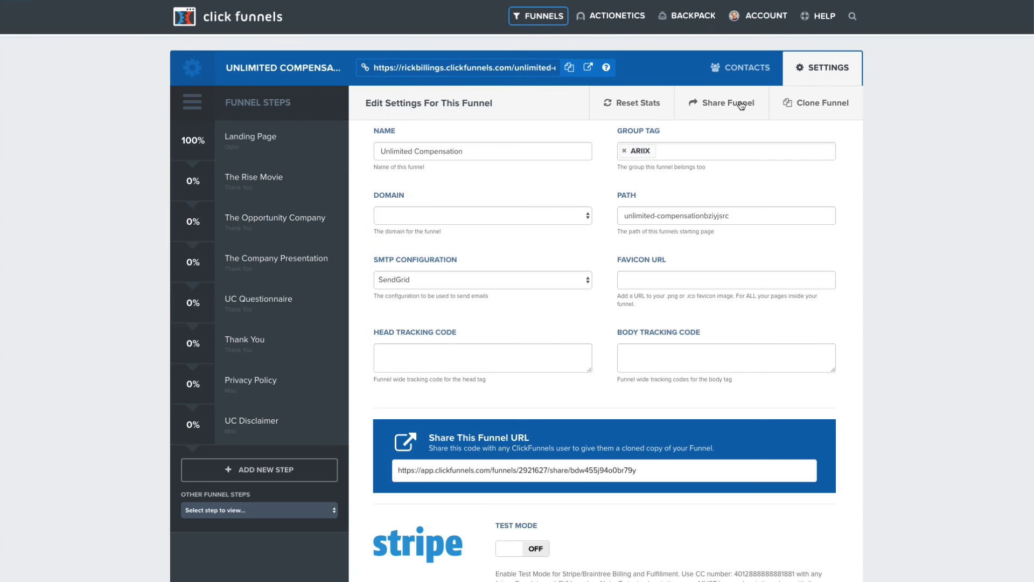
pyautogui.click(519, 215)
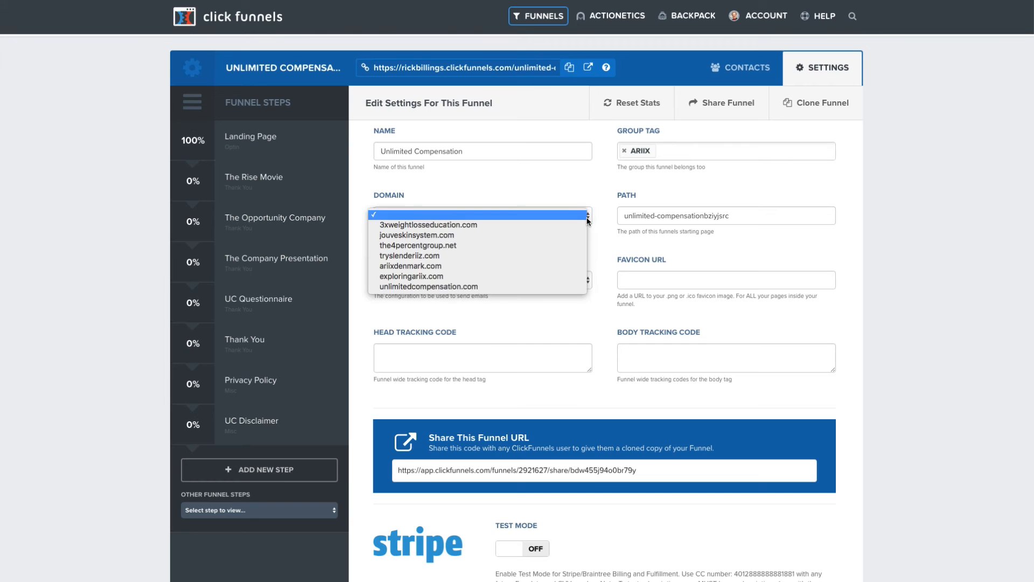
pyautogui.click(537, 286)
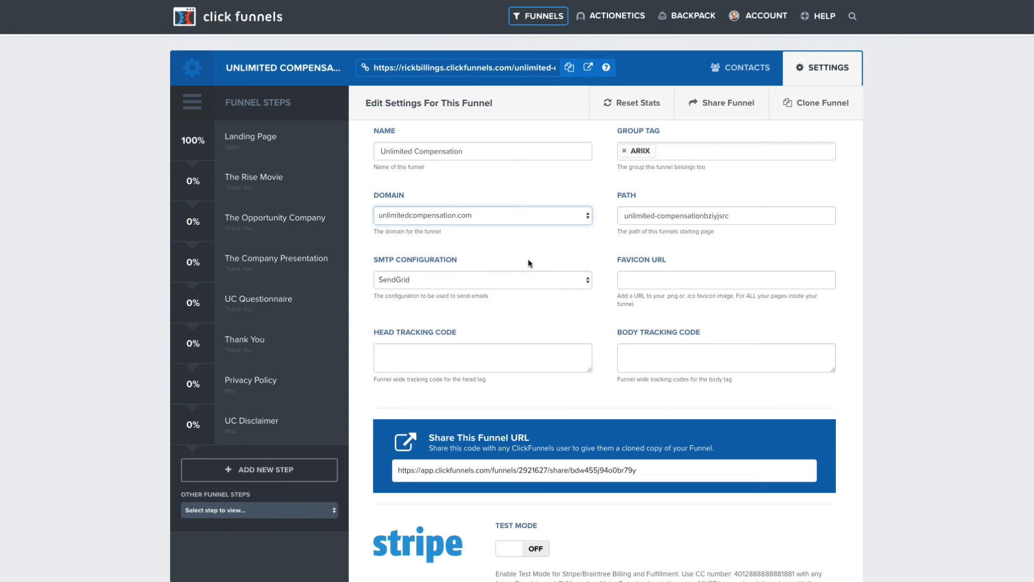
pyautogui.scroll(-10, 776, 347)
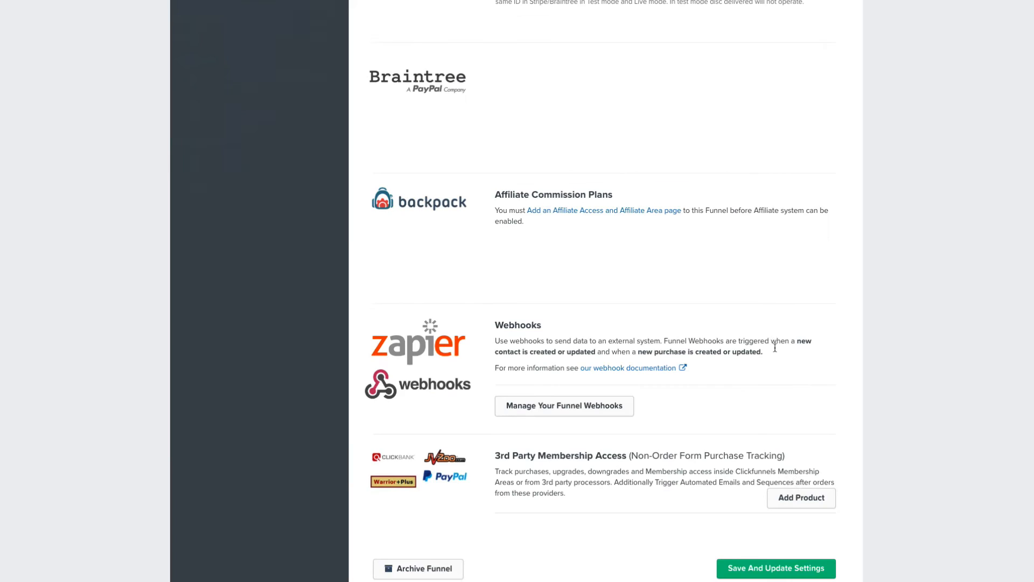
pyautogui.click(784, 572)
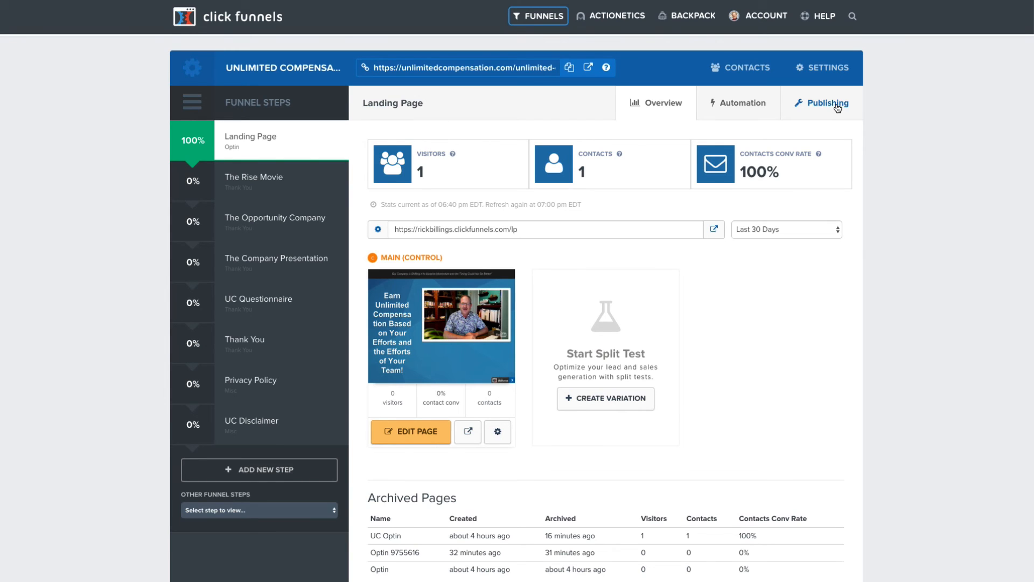
# Set the publishing domain of the Landing Page funnel step to unlimitedcompensation.com and update the step
pyautogui.click(838, 108)
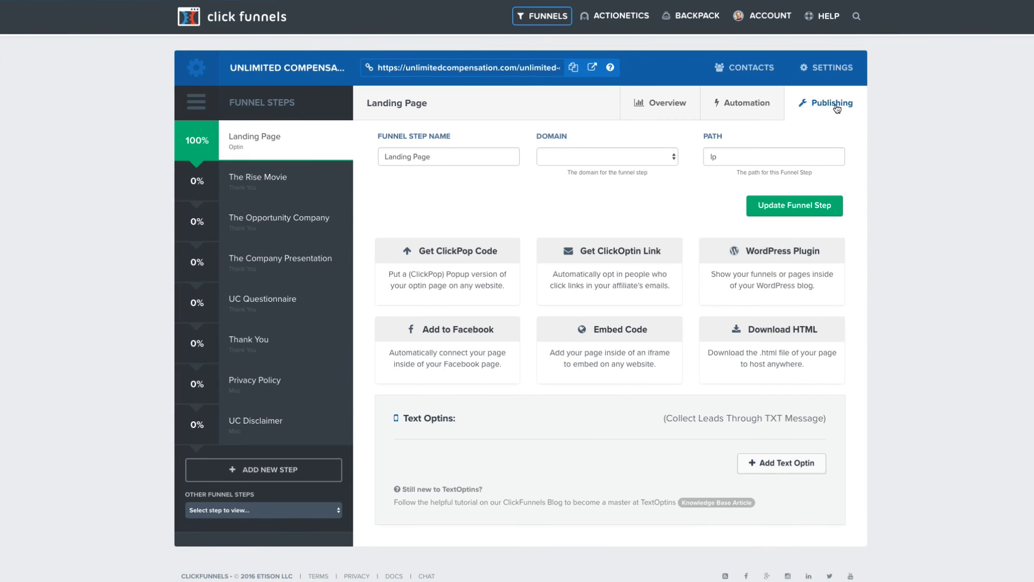
pyautogui.click(674, 157)
pyautogui.click(639, 224)
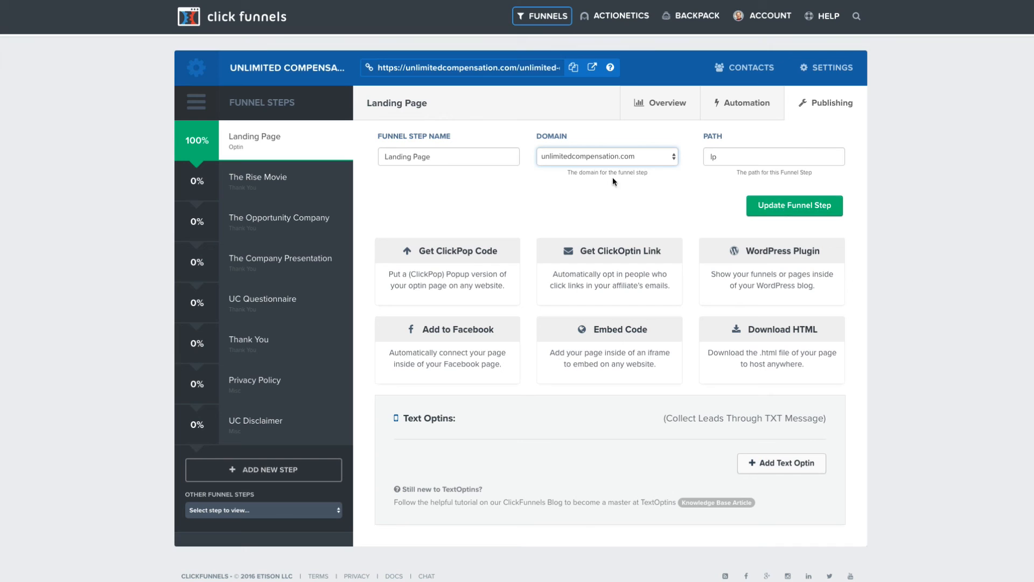
pyautogui.click(808, 210)
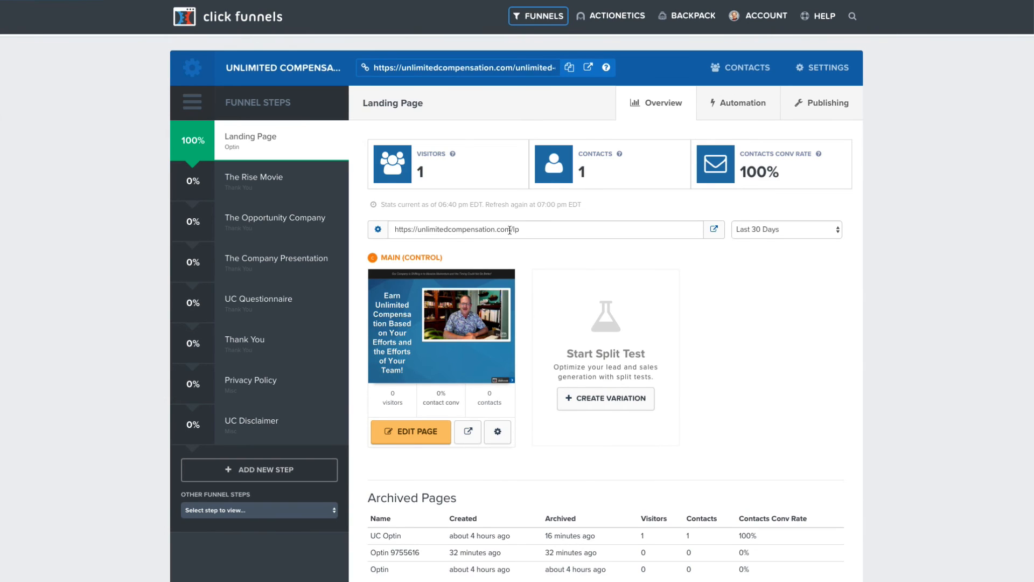
pyautogui.moveTo(417, 229)
pyautogui.mouseDown()
pyautogui.moveTo(506, 229)
pyautogui.moveTo(419, 229)
pyautogui.mouseUp()
pyautogui.click(553, 243)
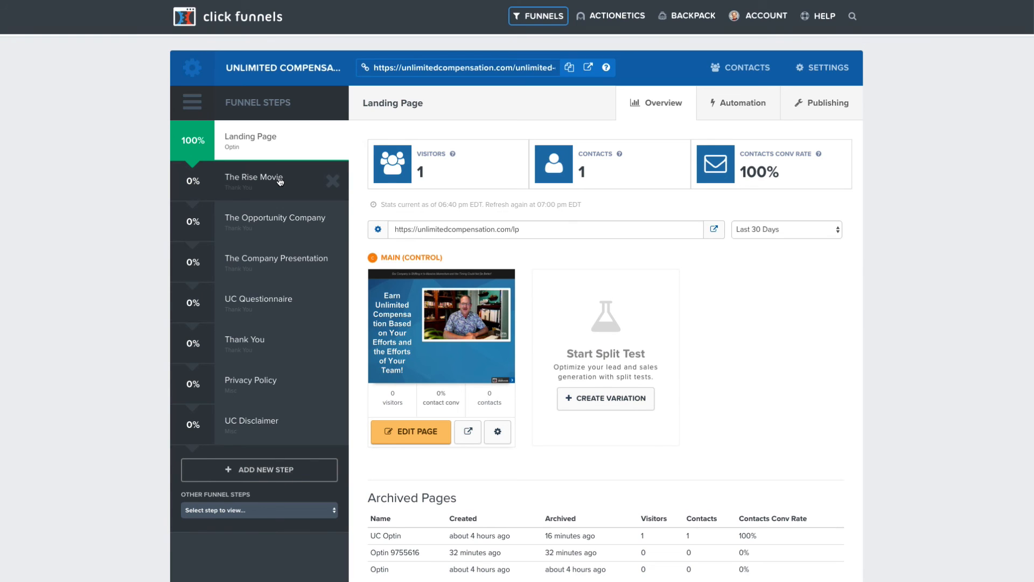
# Publish The Rise Movie funnel step under the domain unlimitedcompensation.com and update the step
pyautogui.click(280, 182)
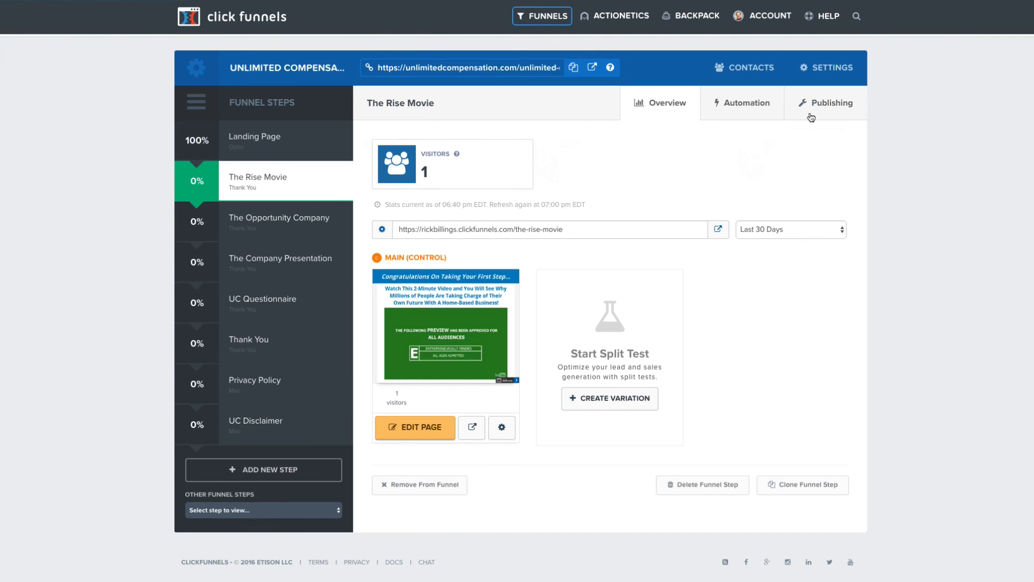
pyautogui.click(849, 103)
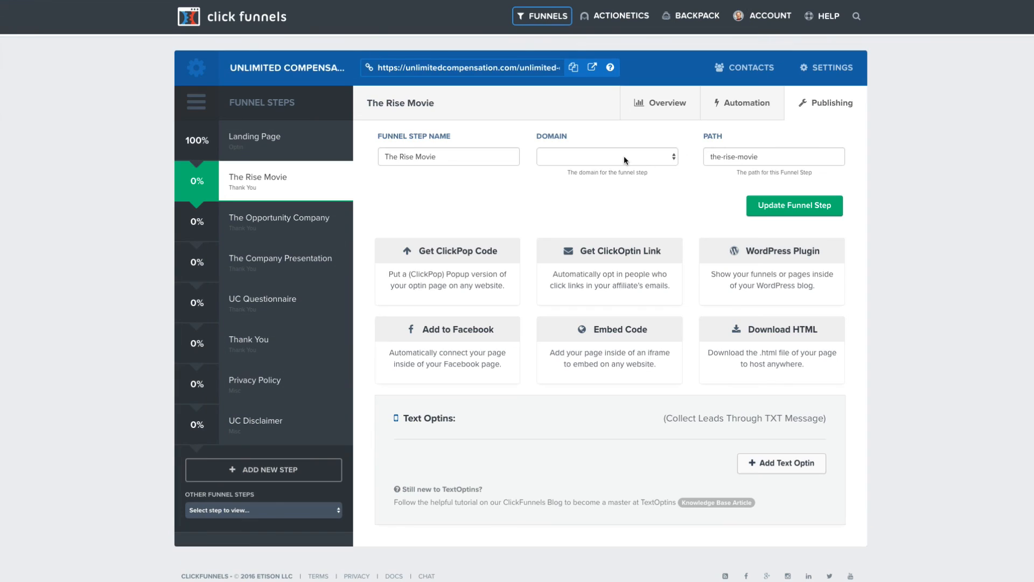
pyautogui.click(624, 156)
pyautogui.click(612, 228)
pyautogui.click(763, 205)
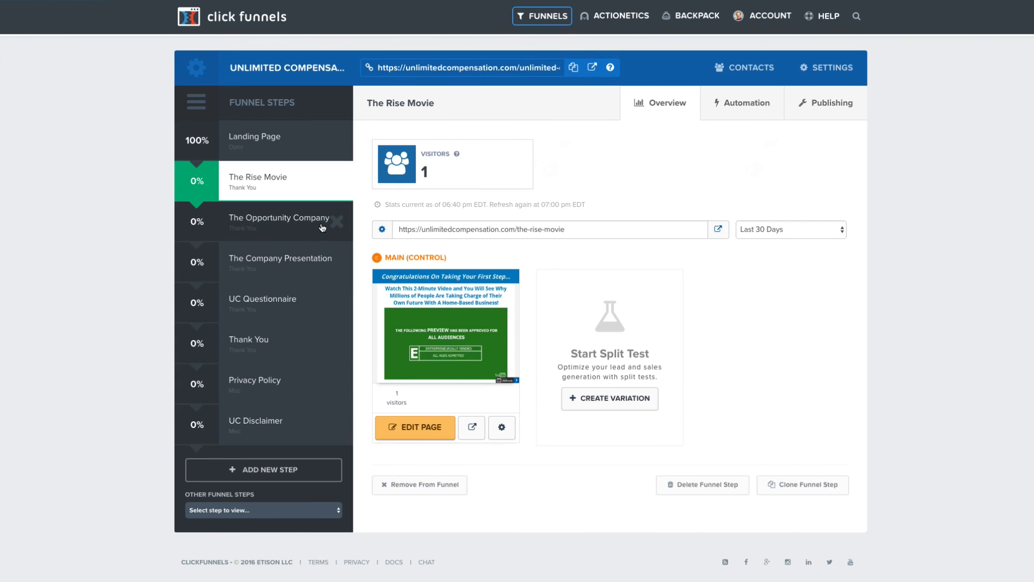
# Publish The Opportunity Company funnel step under the domain unlimitedcompensation.com and update the step
pyautogui.click(323, 228)
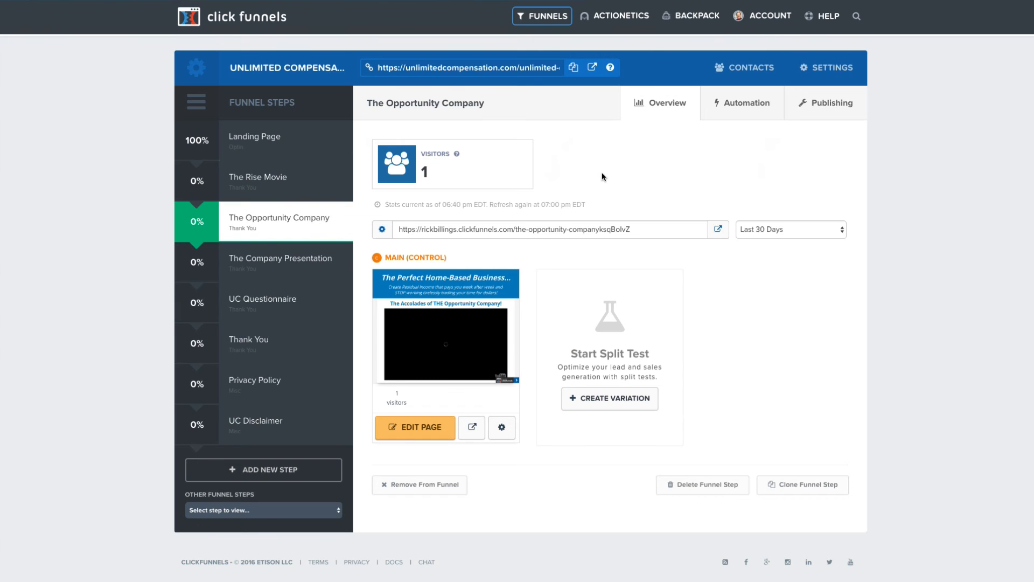
pyautogui.click(736, 102)
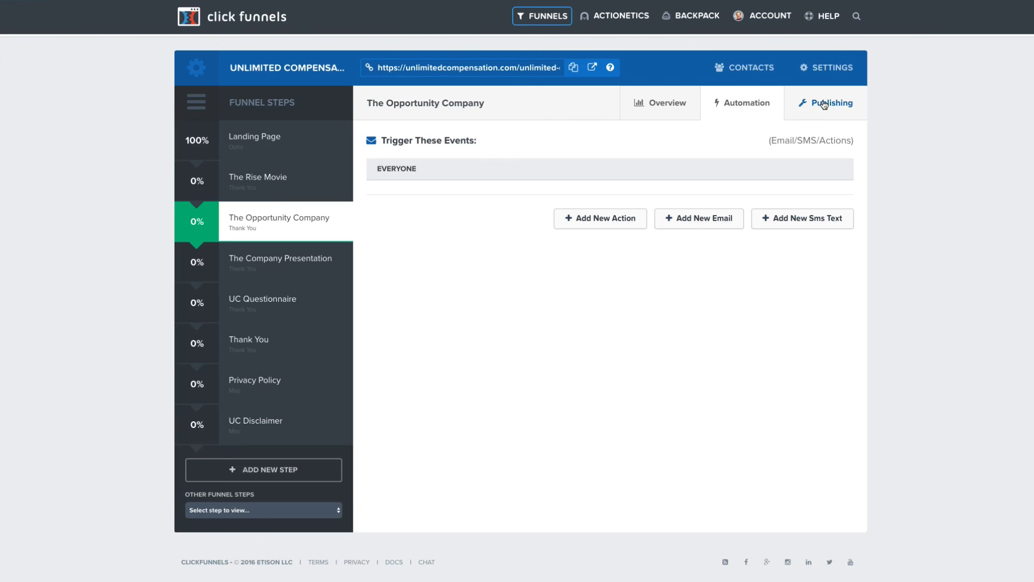
pyautogui.click(824, 103)
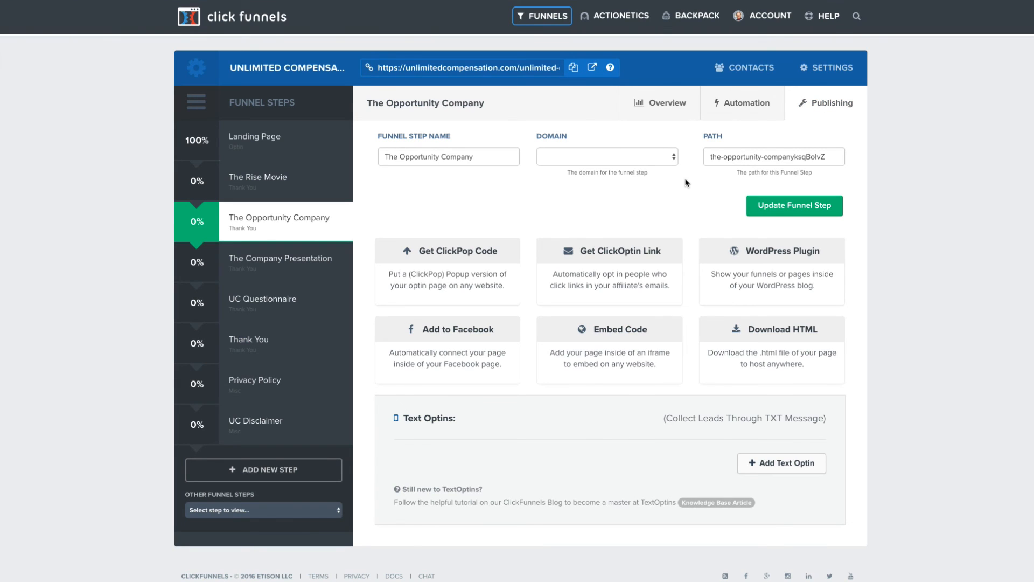
pyautogui.click(655, 156)
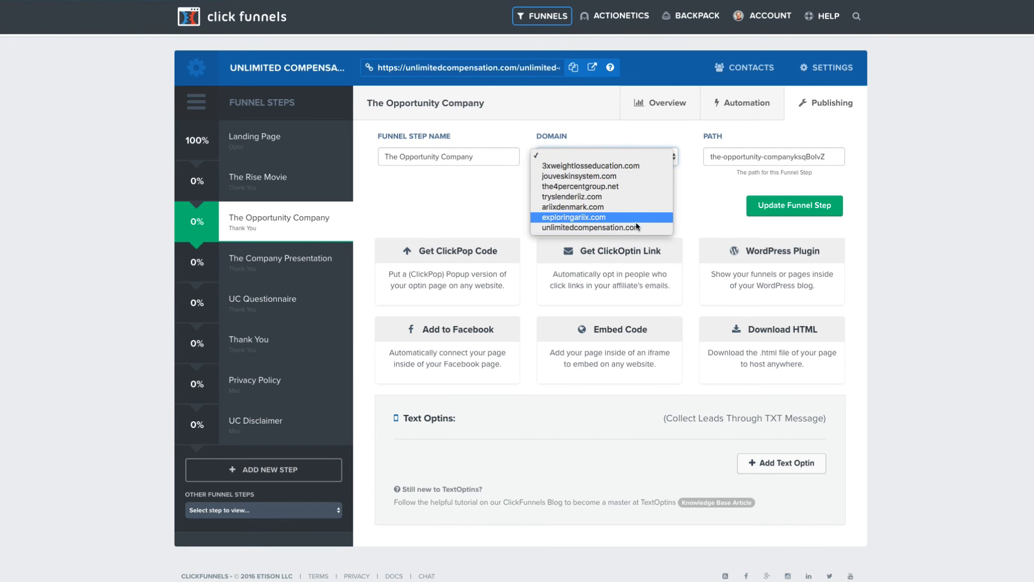
pyautogui.press('Return')
pyautogui.click(770, 208)
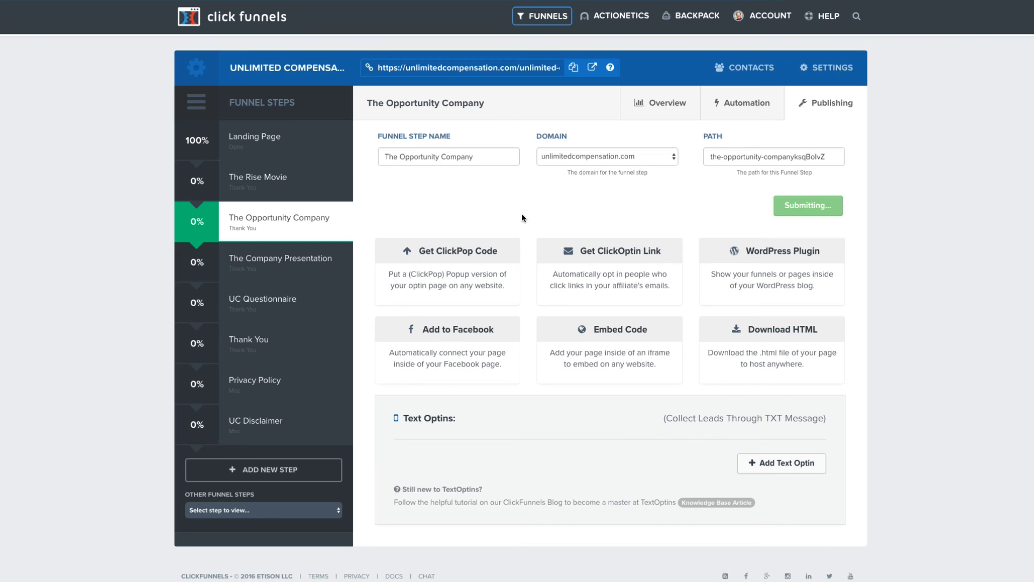
# Publish The Company Presentation funnel step under the domain unlimitedcompensation.com and update the step
pyautogui.click(253, 271)
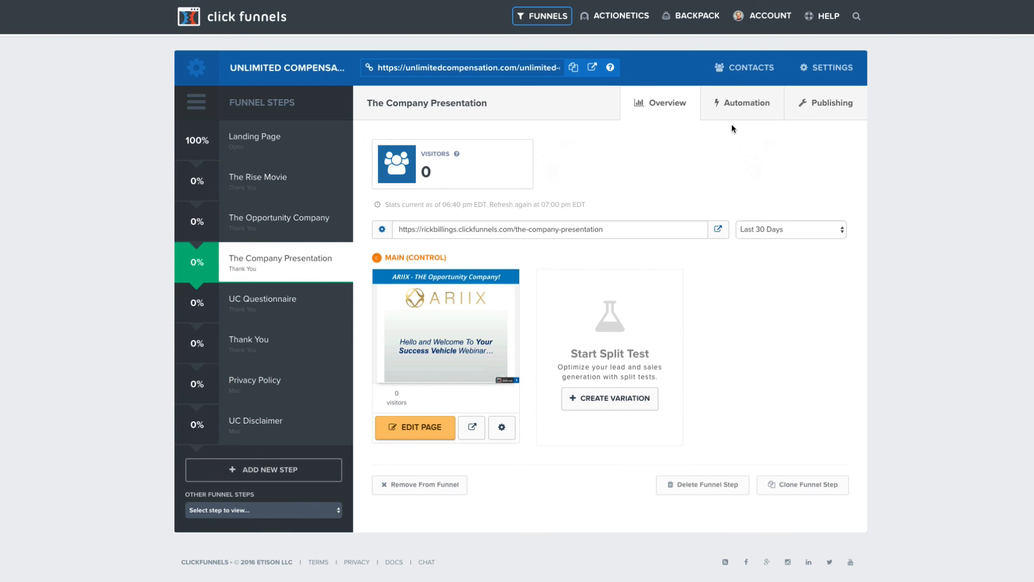
pyautogui.click(796, 108)
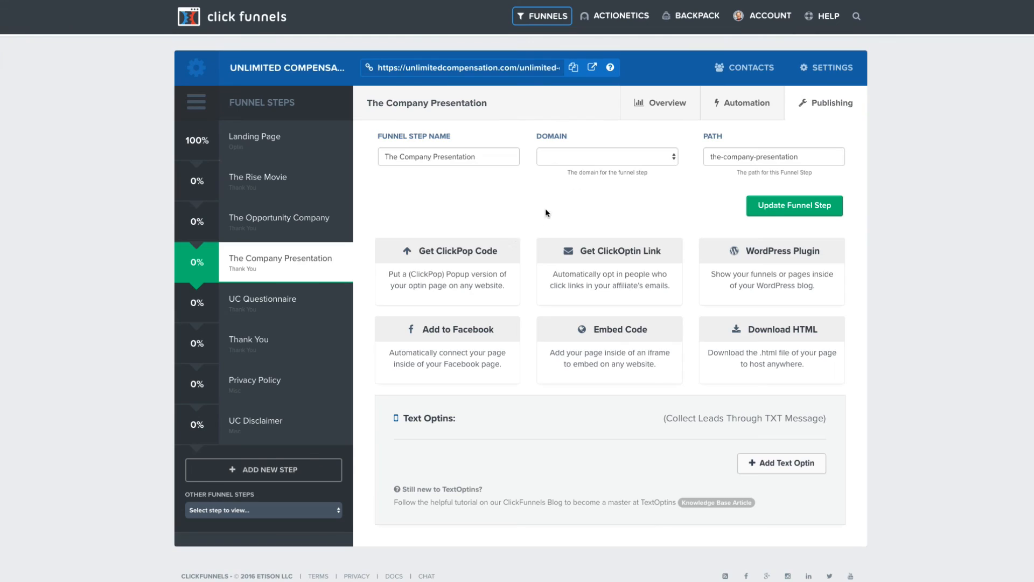
pyautogui.click(611, 157)
pyautogui.click(600, 224)
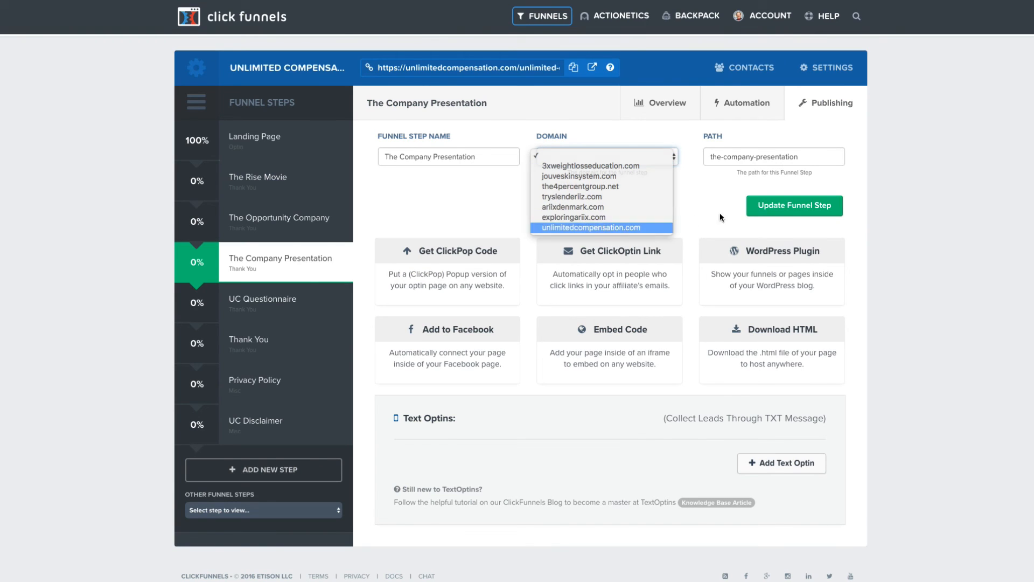
pyautogui.click(784, 208)
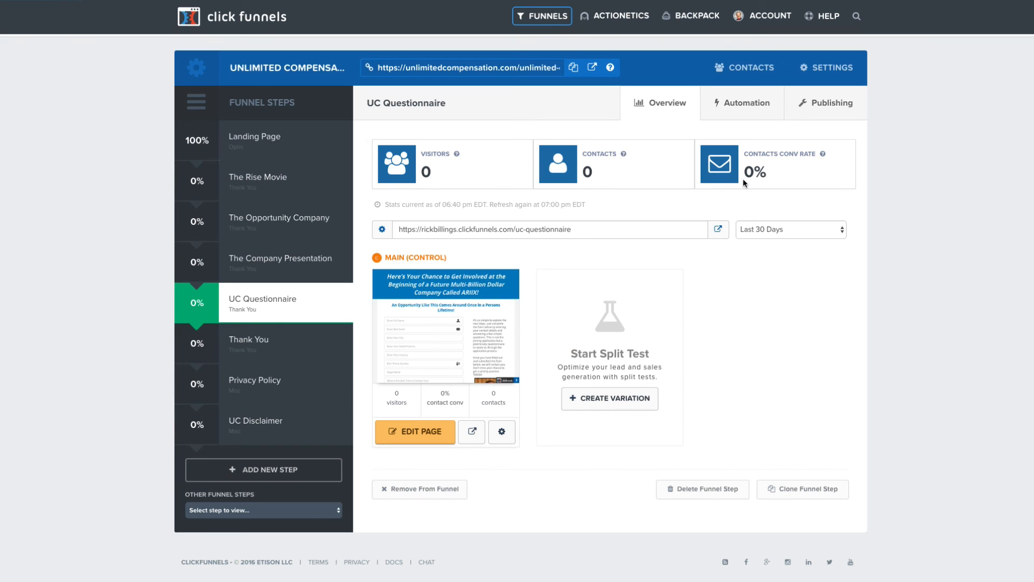
# Set the UC Questionnaire funnel step's domain to unlimitedcompensation.com and update the step
pyautogui.moveTo(837, 148)
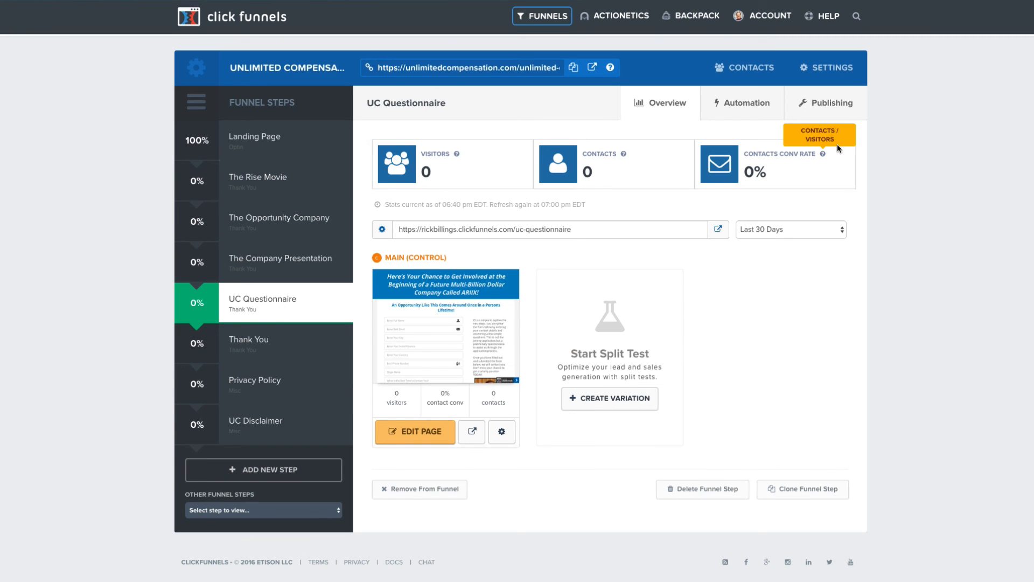
pyautogui.click(832, 111)
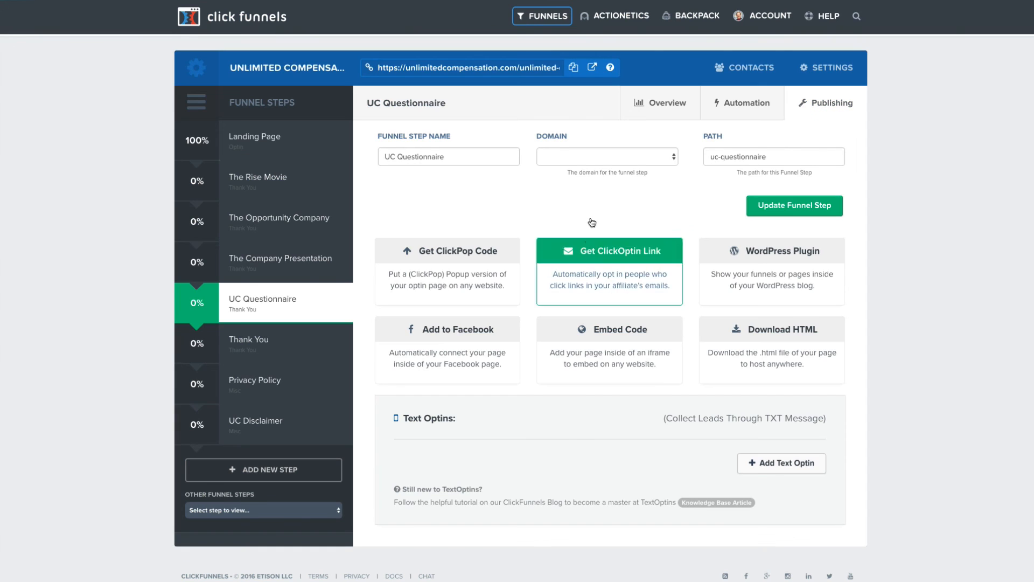
pyautogui.click(590, 159)
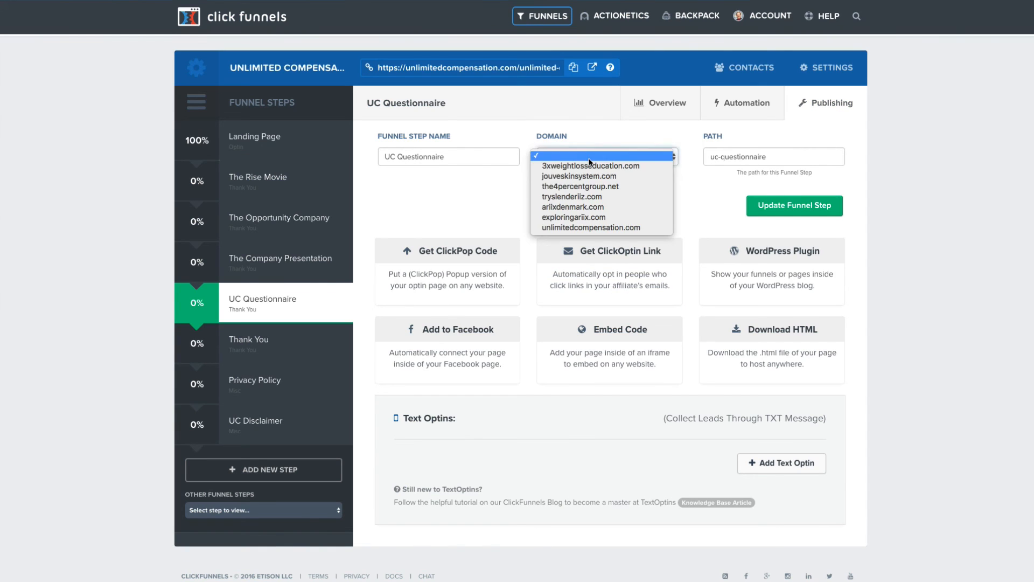
pyautogui.click(598, 227)
pyautogui.click(798, 209)
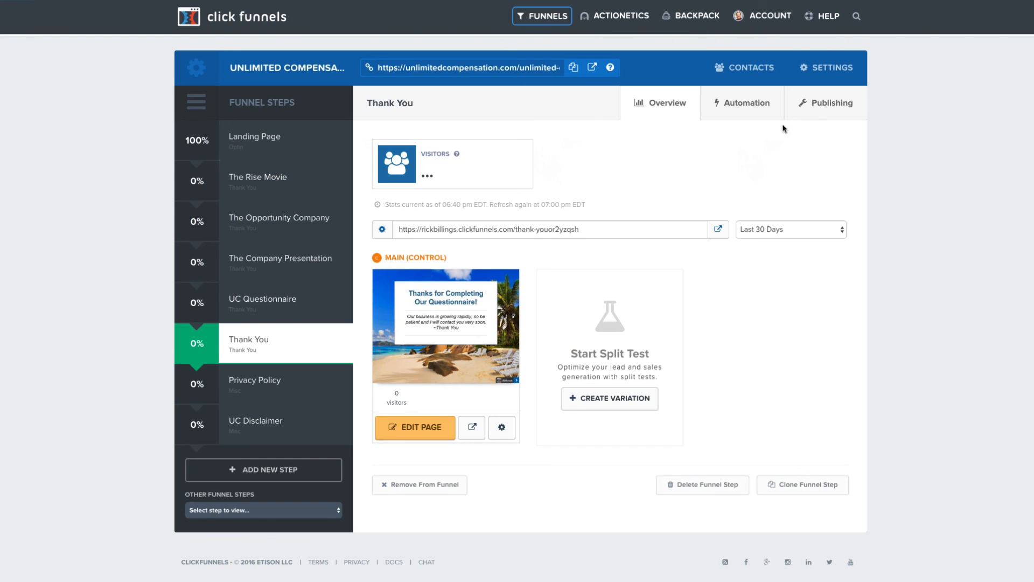
# Set the Thank You funnel step's domain to unlimitedcompensation.com and update the step
pyautogui.click(821, 103)
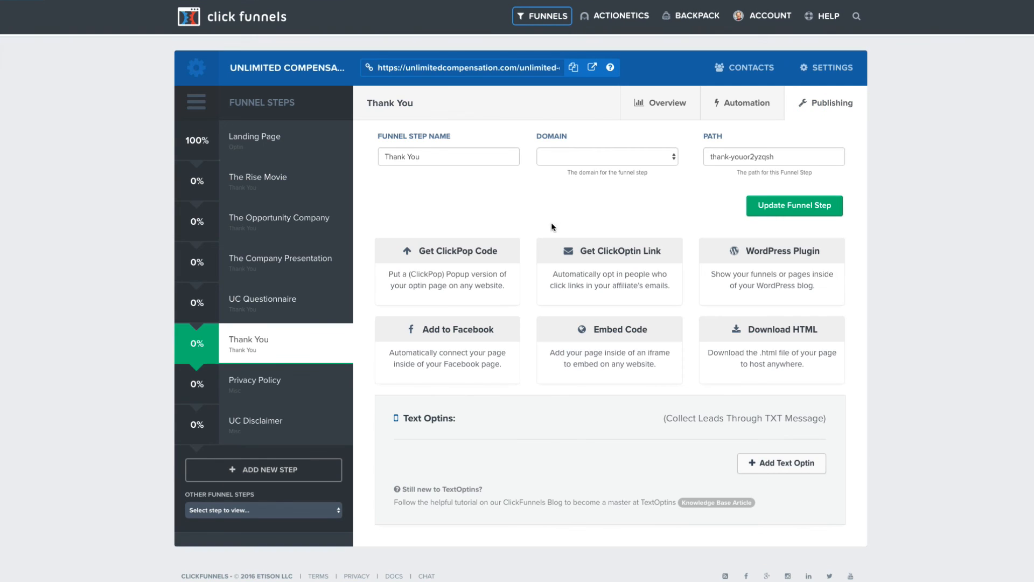
pyautogui.click(584, 155)
pyautogui.click(572, 227)
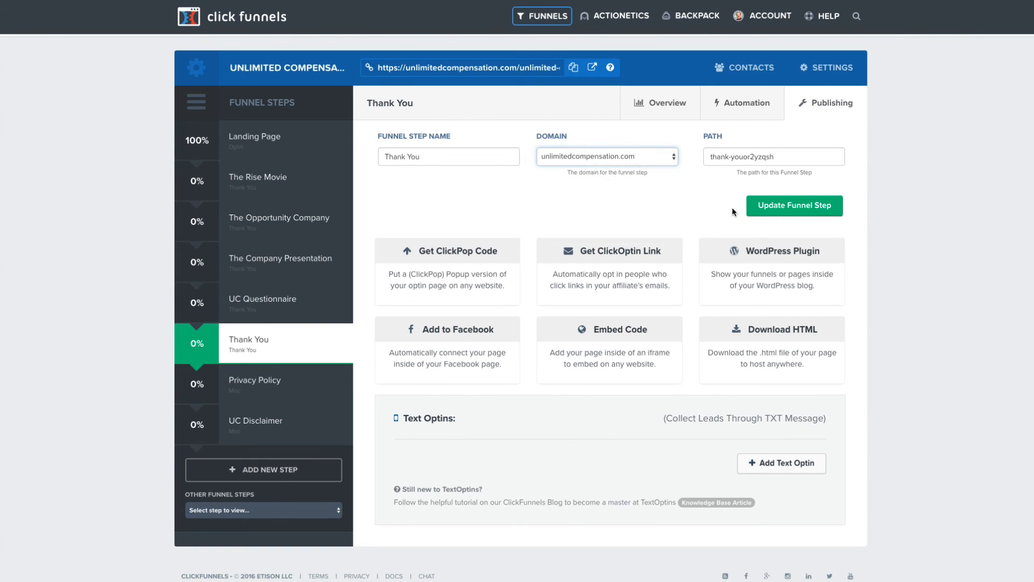
pyautogui.click(771, 206)
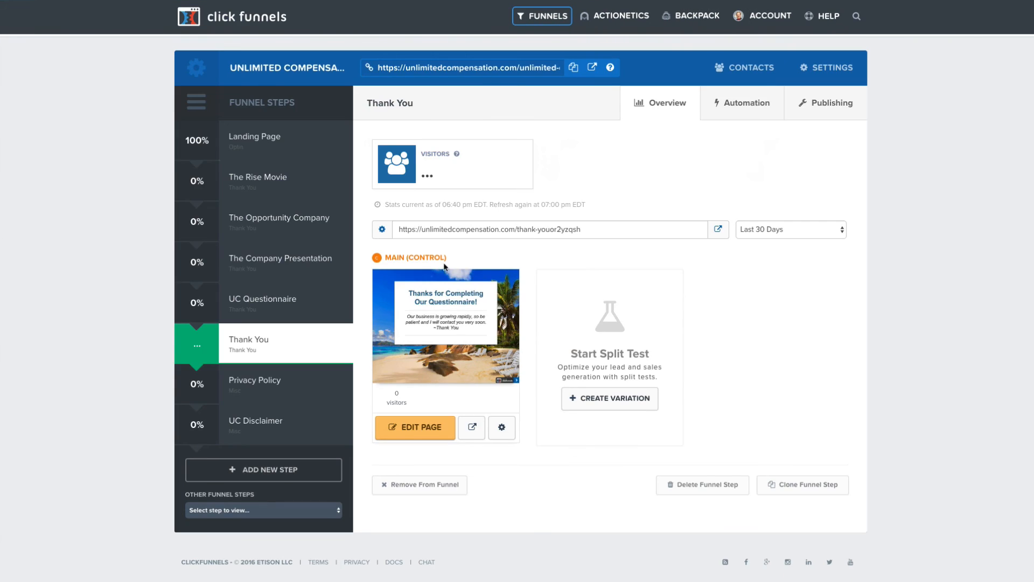
# Set the Privacy Policy funnel step's domain to unlimitedcompensation.com and update the step
pyautogui.click(270, 373)
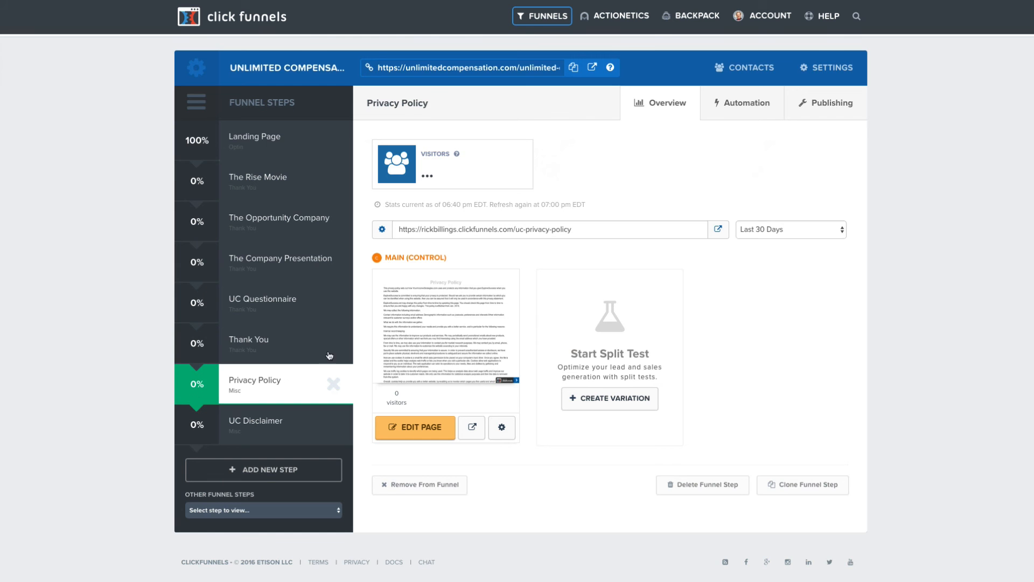
pyautogui.click(853, 102)
pyautogui.click(590, 155)
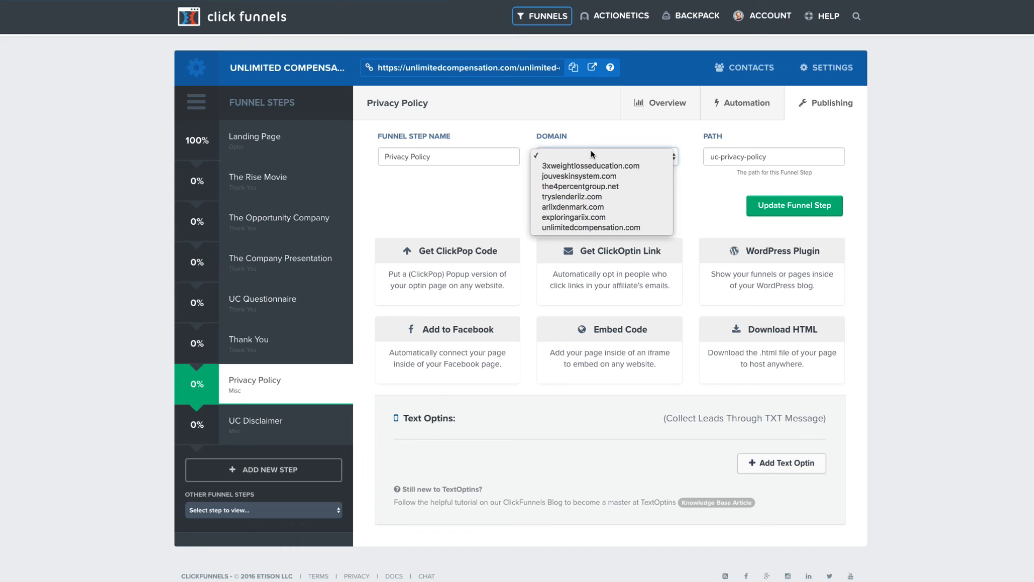
pyautogui.click(589, 229)
pyautogui.click(796, 212)
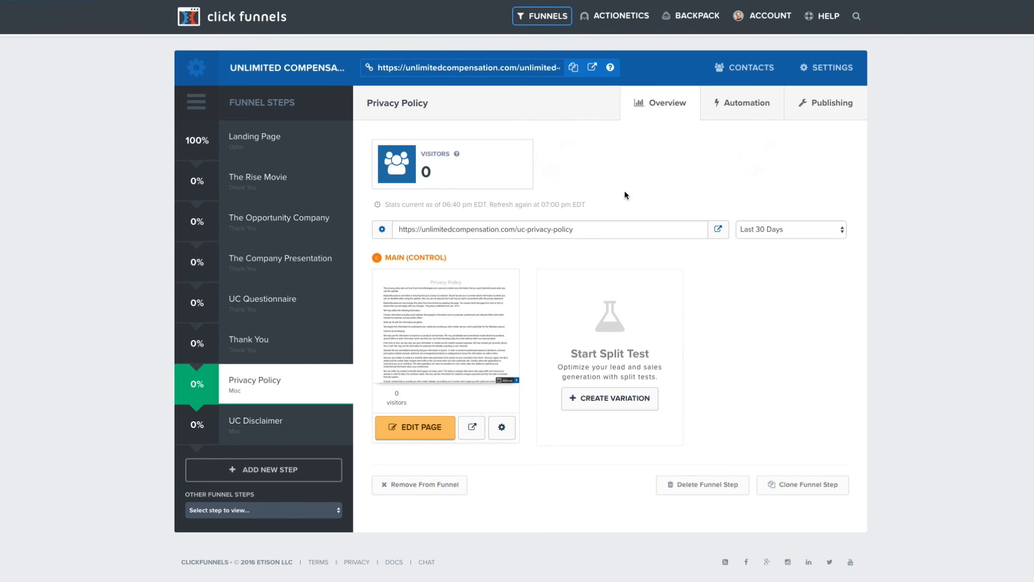
# Set the UC Disclaimer funnel step's domain to unlimitedcompensation.com and update the step
pyautogui.click(817, 110)
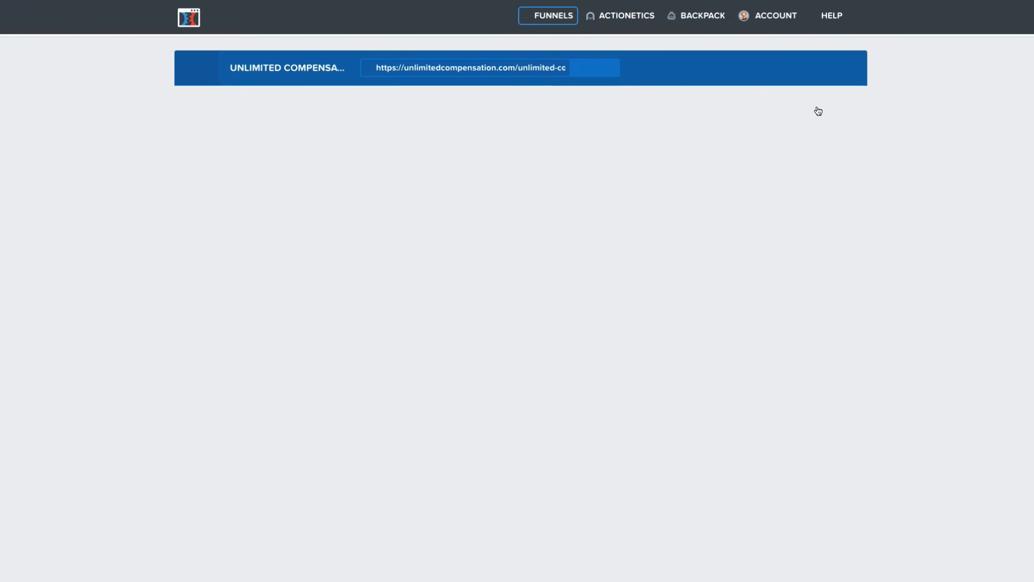
pyautogui.click(597, 157)
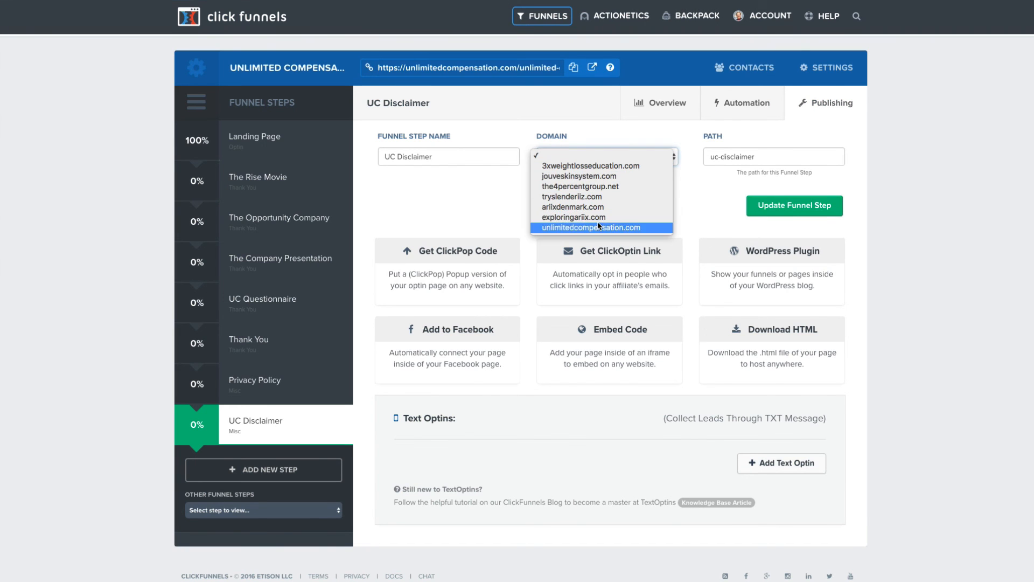
pyautogui.click(597, 222)
pyautogui.click(776, 205)
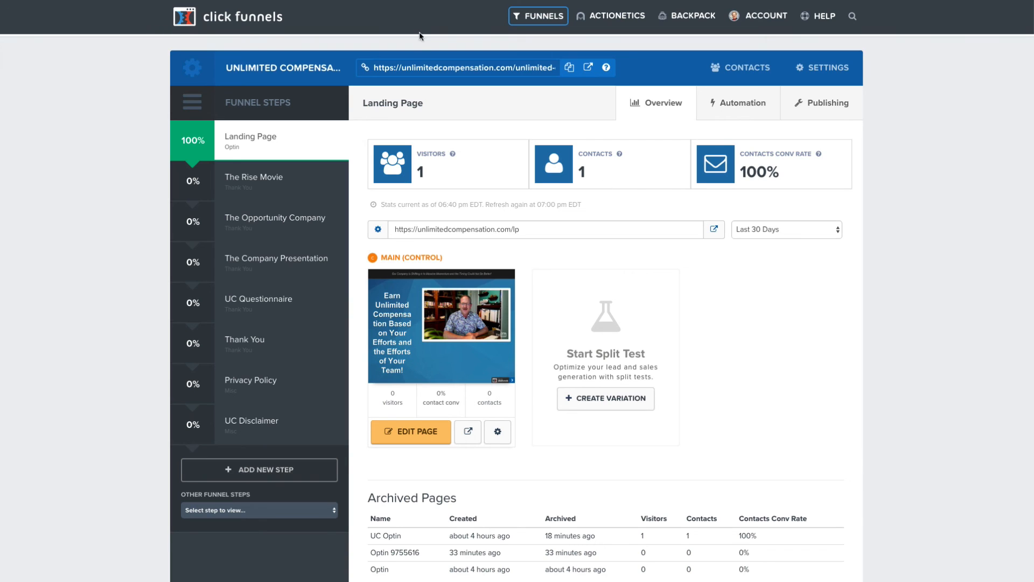
pyautogui.moveTo(374, 67); pyautogui.dragTo(512, 63)
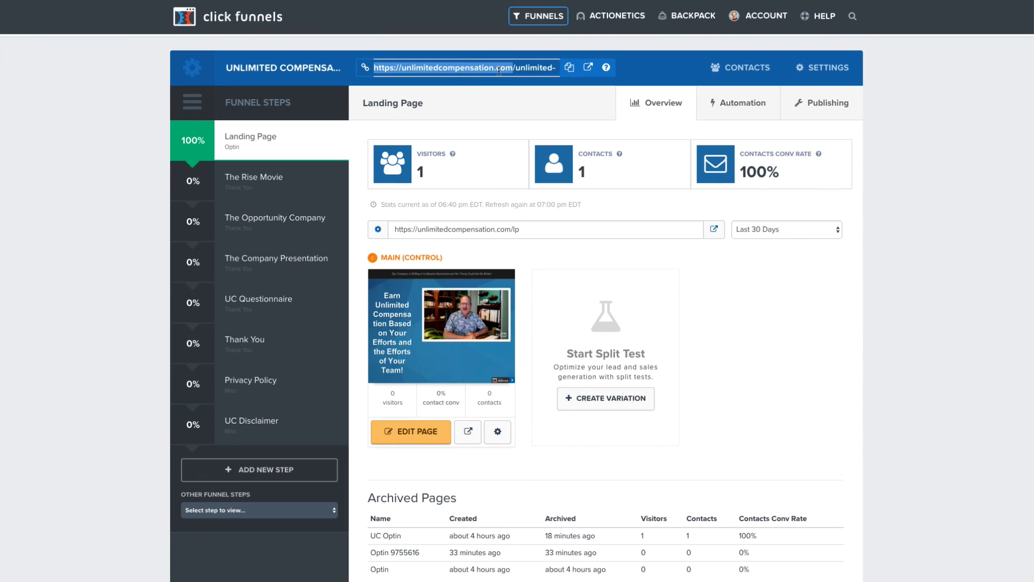